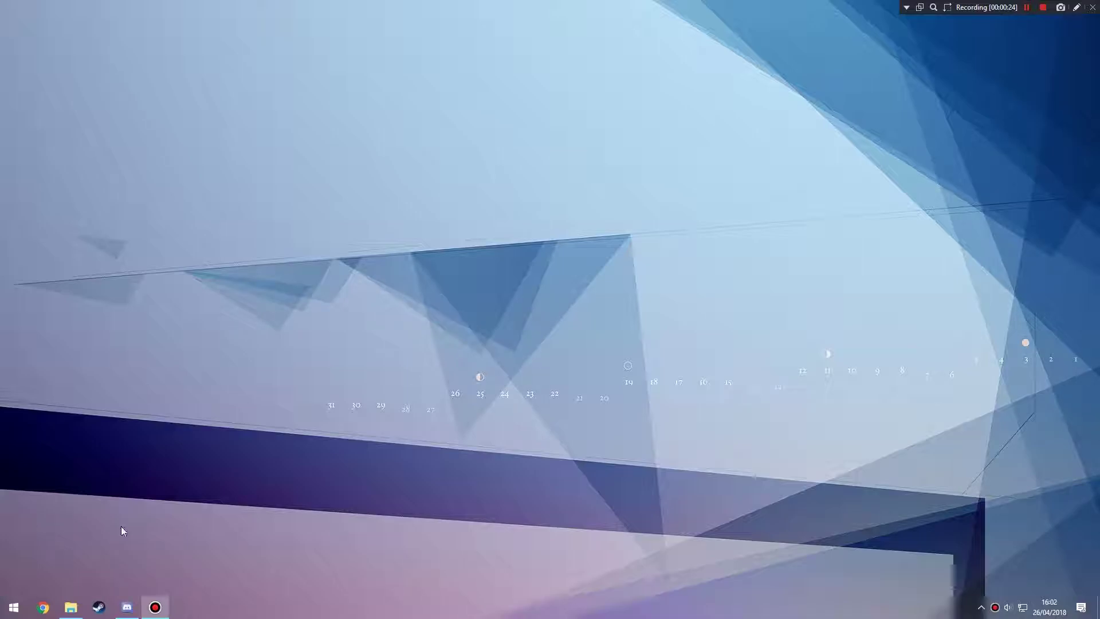
Step: Open Chrome's advanced settings and examine the download location and the option to ask where to save each file
{"action": "left_click", "coordinate": [43, 607]}
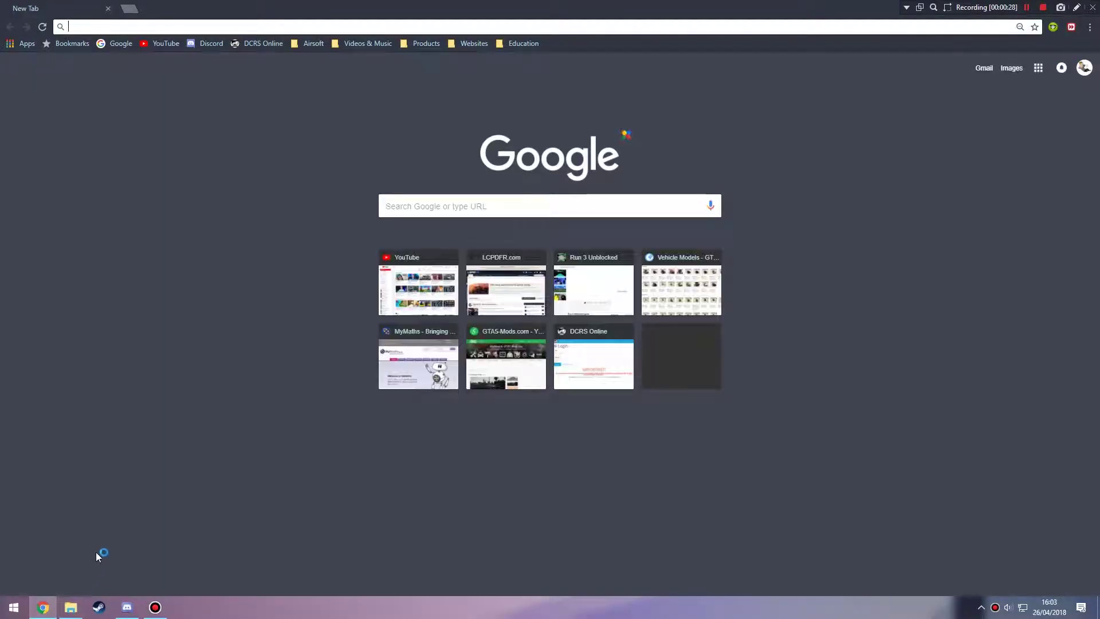
{"action": "left_click_drag", "start_coordinate": [985, 12], "coordinate": [989, 570]}
{"action": "left_click", "coordinate": [1090, 27]}
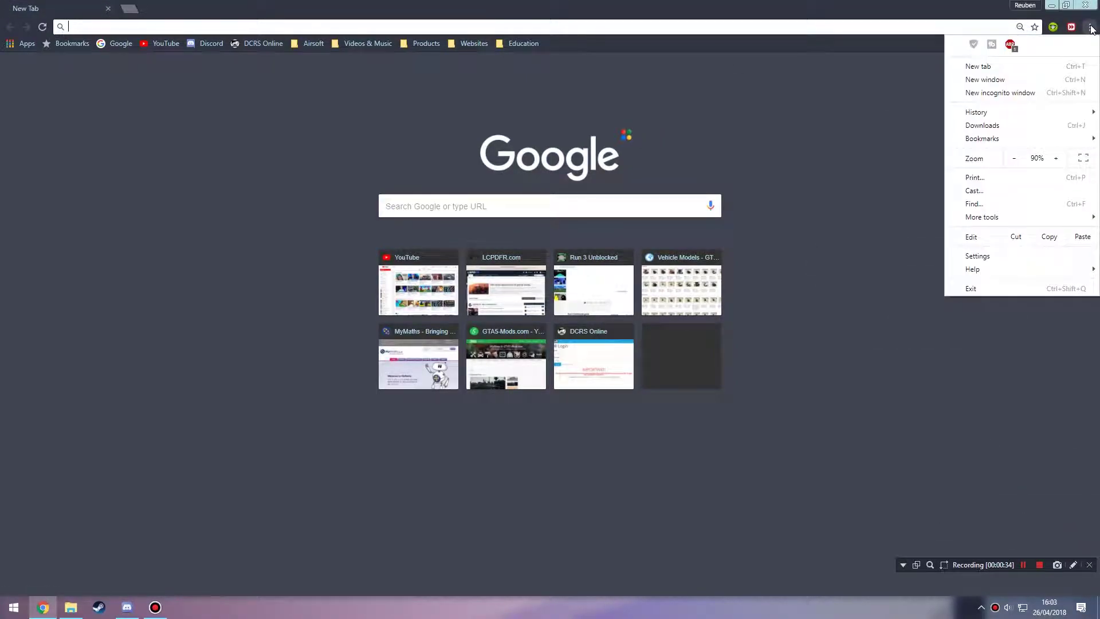
{"action": "left_click", "coordinate": [968, 256]}
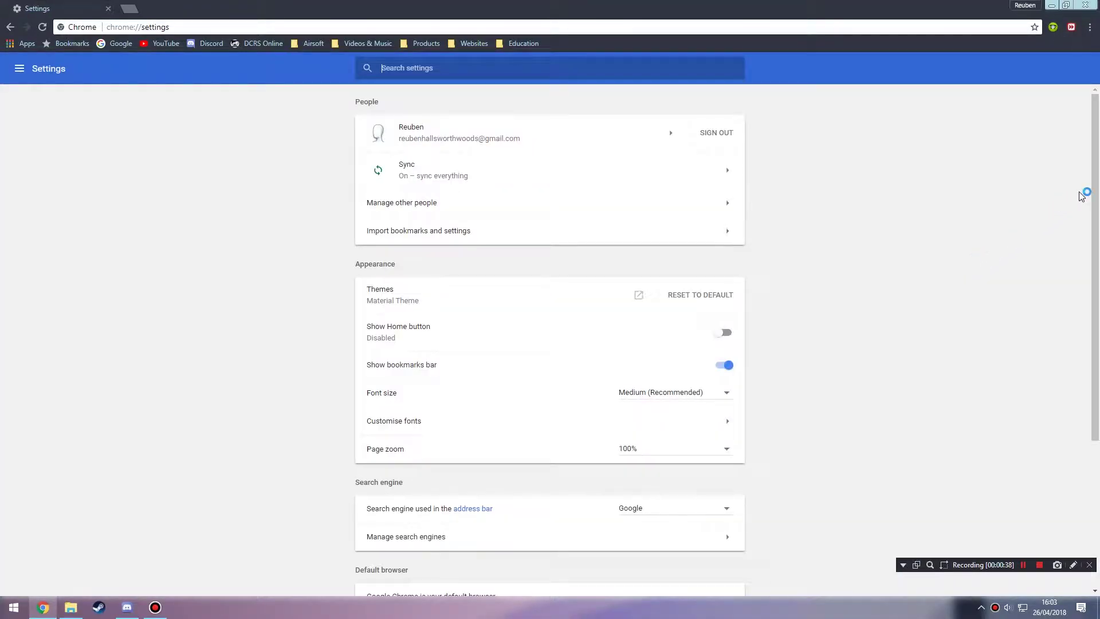
{"action": "scroll", "coordinate": [676, 526], "scroll_direction": "down", "scroll_amount": 4}
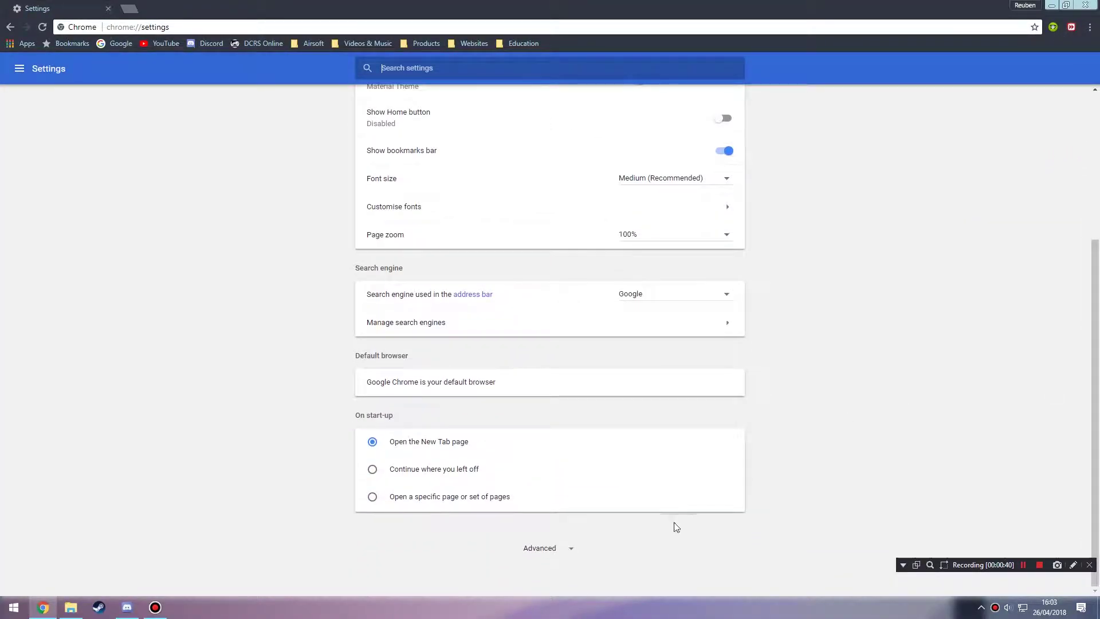
{"action": "left_click", "coordinate": [569, 548]}
{"action": "left_click_drag", "start_coordinate": [1095, 268], "coordinate": [1098, 551]}
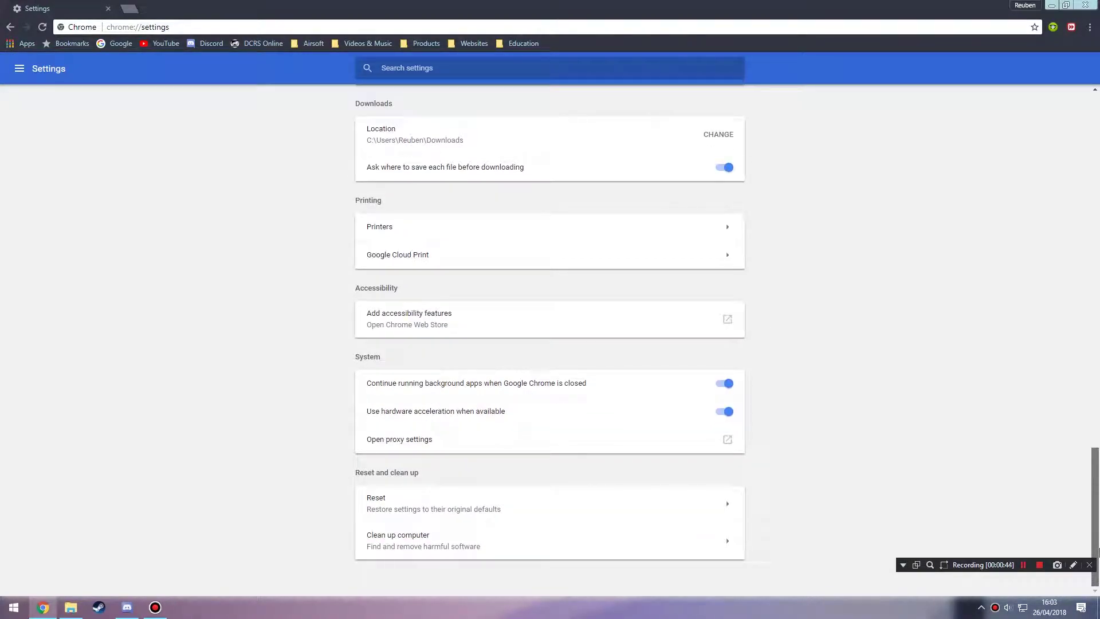
{"action": "scroll", "coordinate": [1097, 524], "scroll_direction": "up", "scroll_amount": 1}
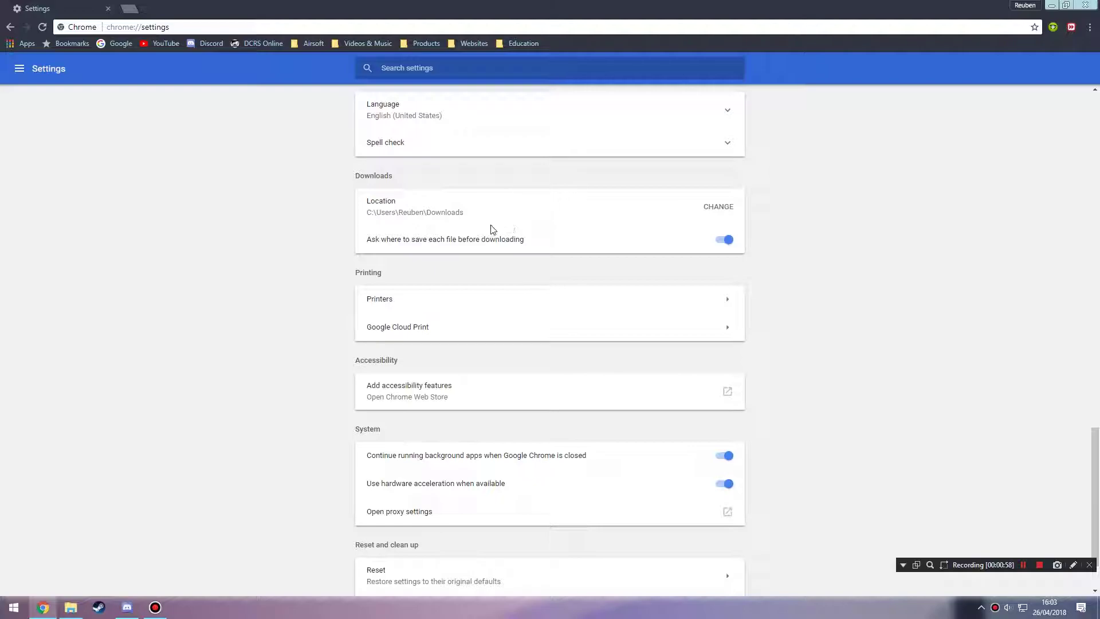
Step: Replace the settings tab with a new one, search for script hook v and open the AB Software Development page
{"action": "left_click", "coordinate": [130, 8]}
{"action": "left_click", "coordinate": [108, 8]}
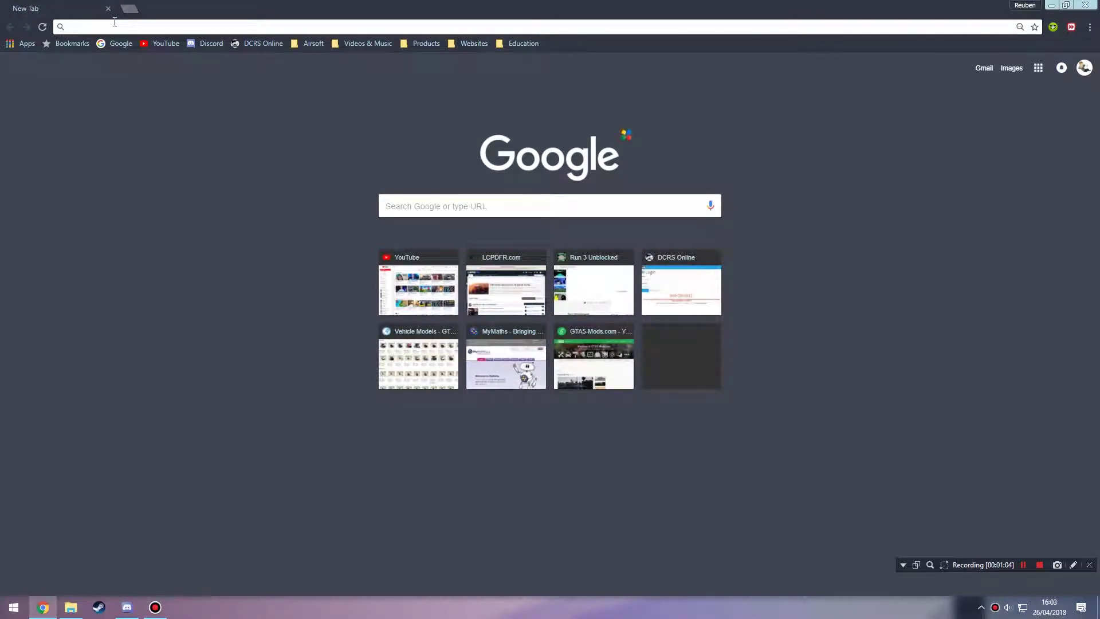
{"action": "type", "text": "Script "}
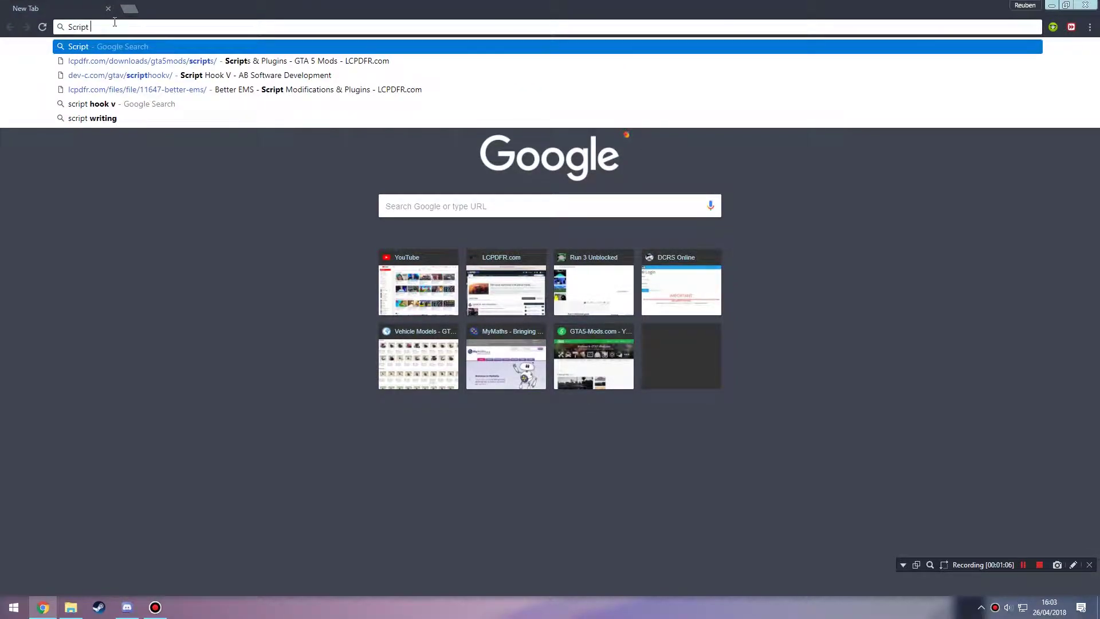
{"action": "type", "text": "hook"}
{"action": "key", "text": "Return"}
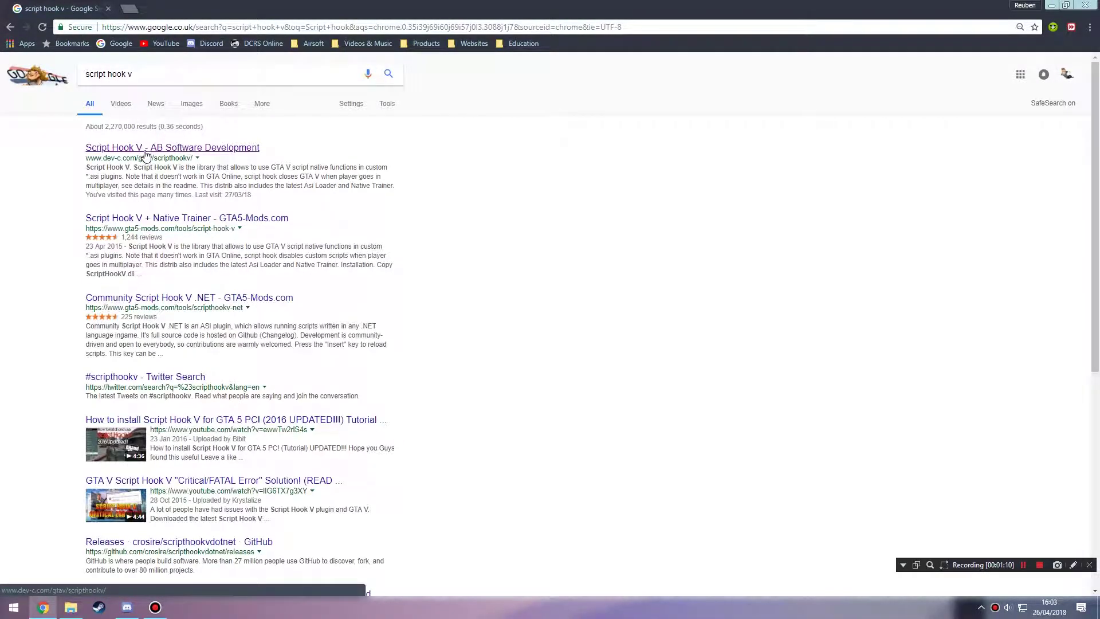
{"action": "left_click", "coordinate": [148, 150]}
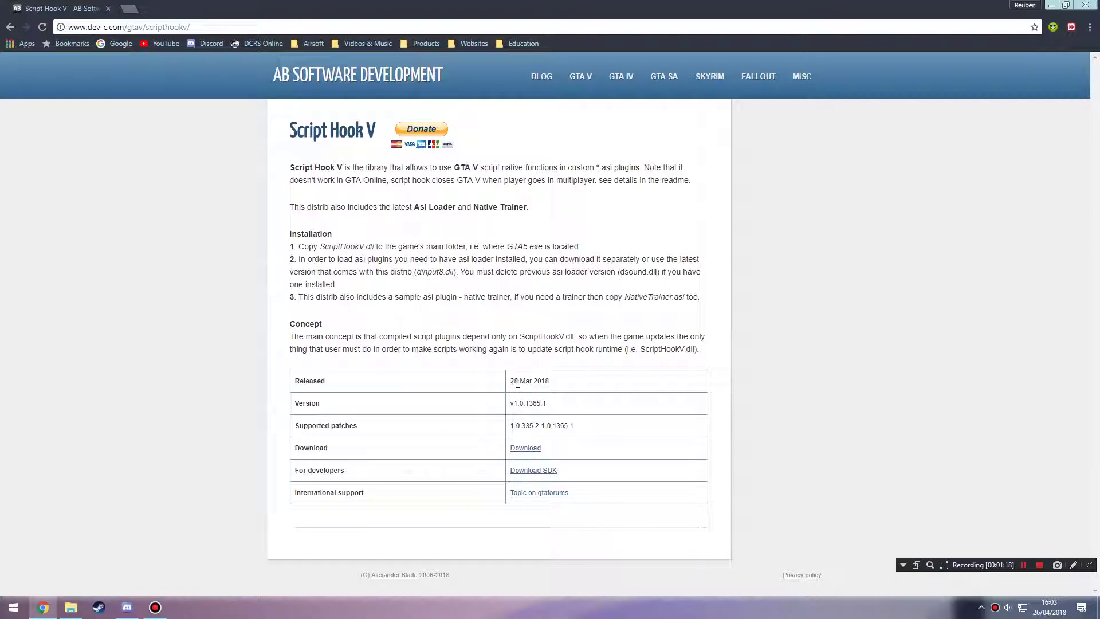
Step: Check the Script Hook V release date, start its download and choose the Downloads folder as the save location
{"action": "left_click_drag", "start_coordinate": [509, 381], "coordinate": [541, 379]}
{"action": "left_click", "coordinate": [550, 378]}
{"action": "left_click", "coordinate": [522, 449]}
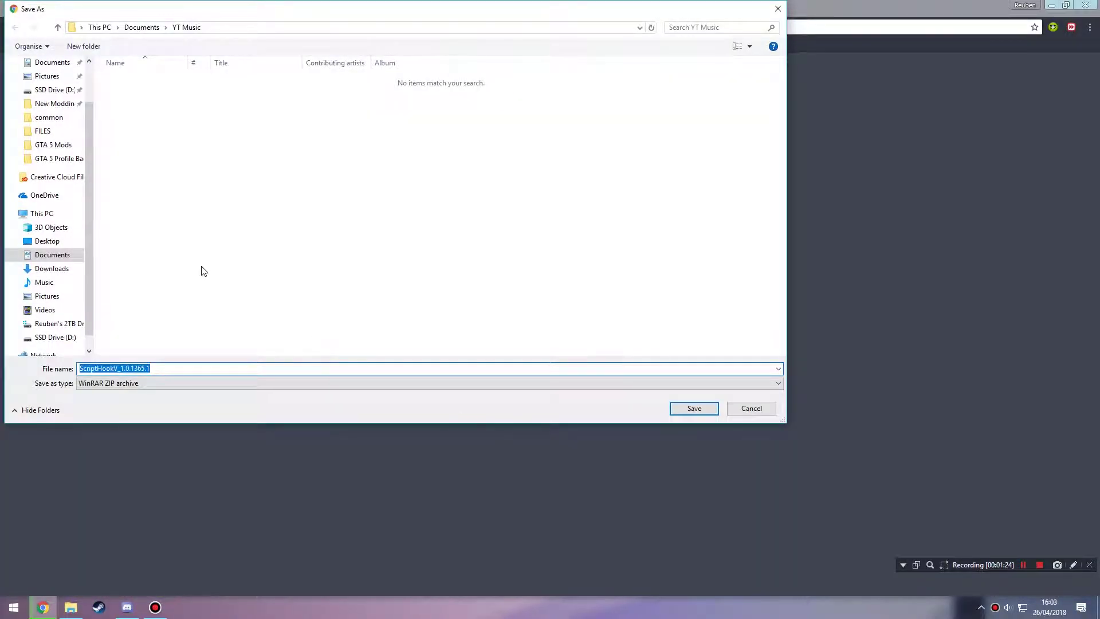
{"action": "left_click", "coordinate": [43, 269]}
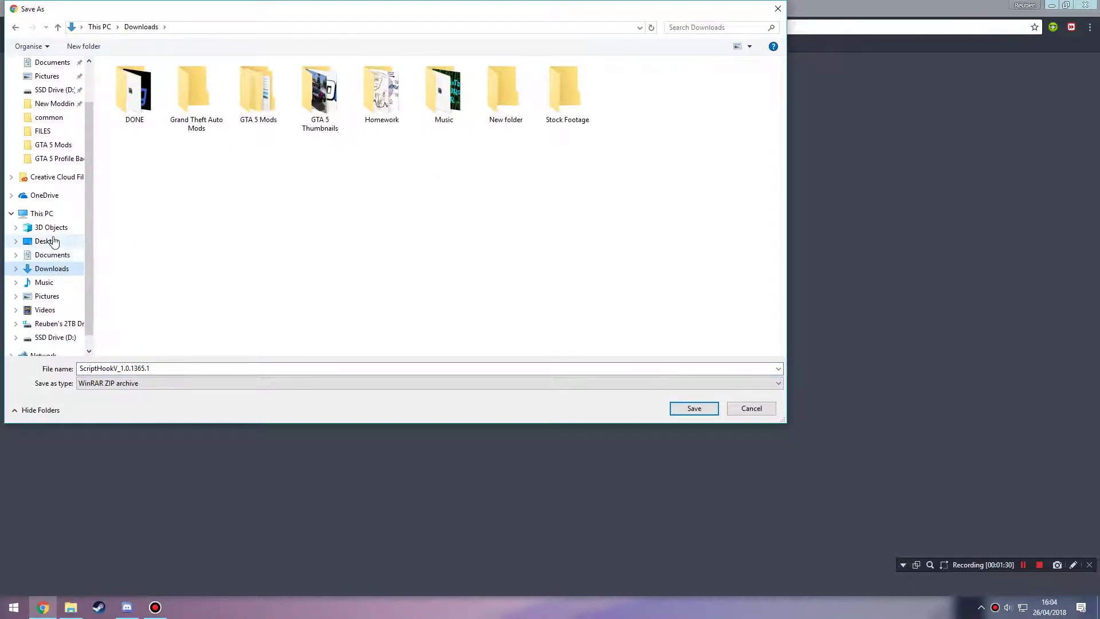
{"action": "left_click", "coordinate": [104, 48]}
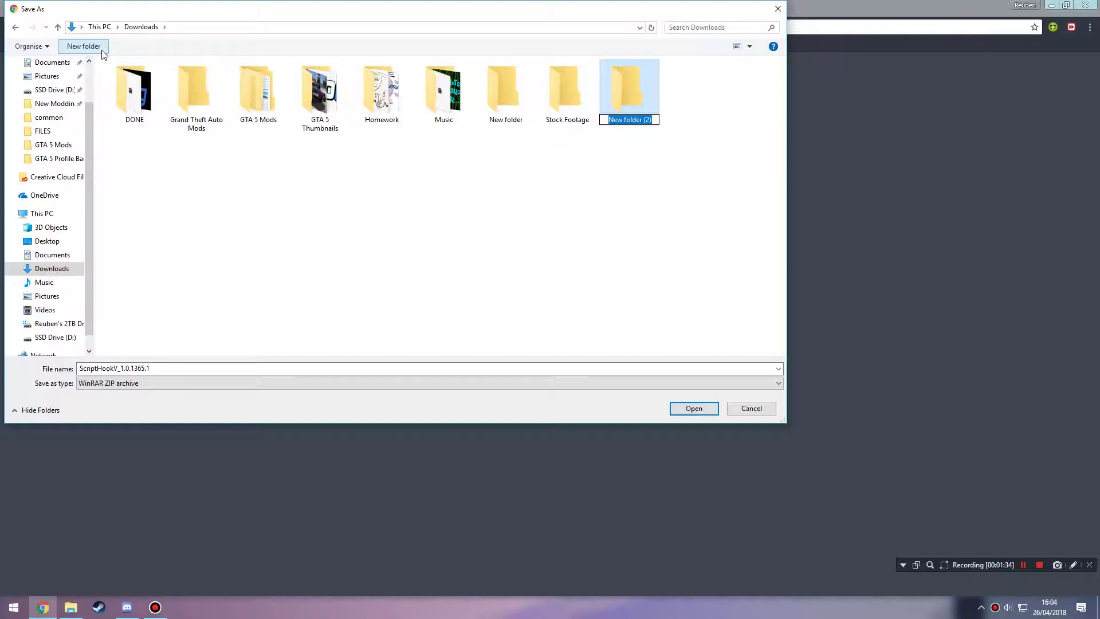
{"action": "left_click", "coordinate": [665, 139]}
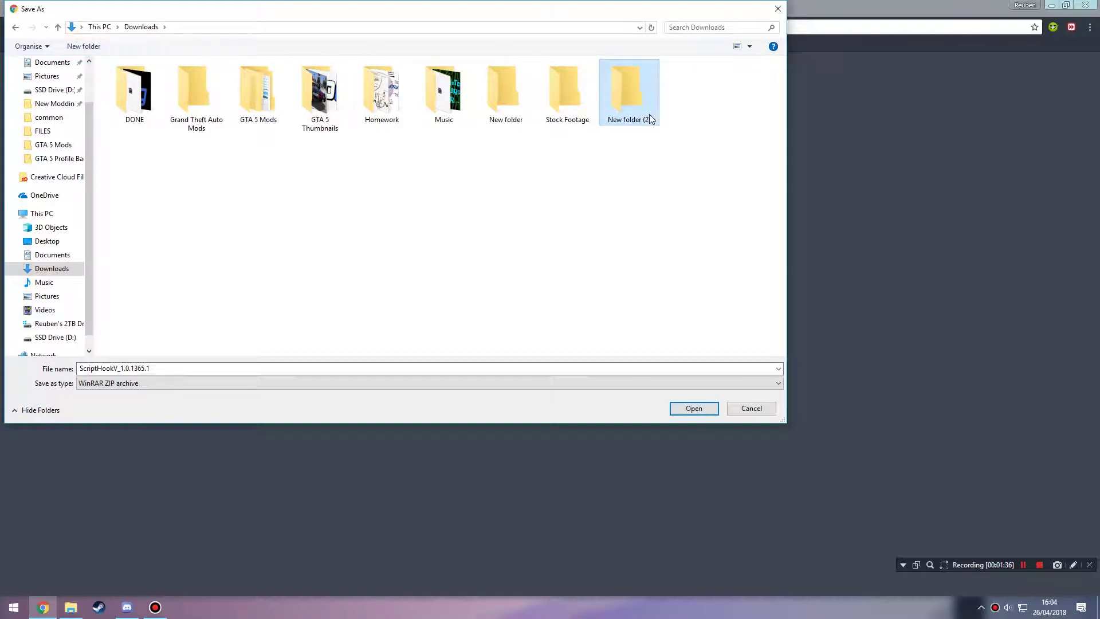
{"action": "key", "text": "Delete"}
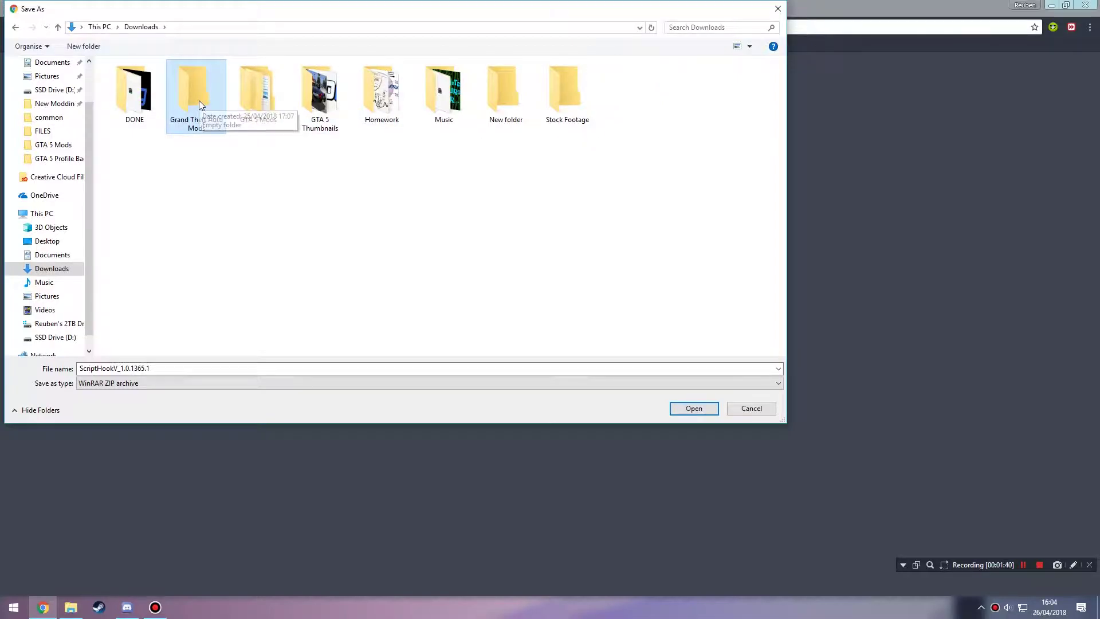
Step: Create a folder named Mods inside Grand Theft Auto Mods and save the ScriptHookV_1.0.1365.1 archive in it
{"action": "double_click", "coordinate": [199, 101]}
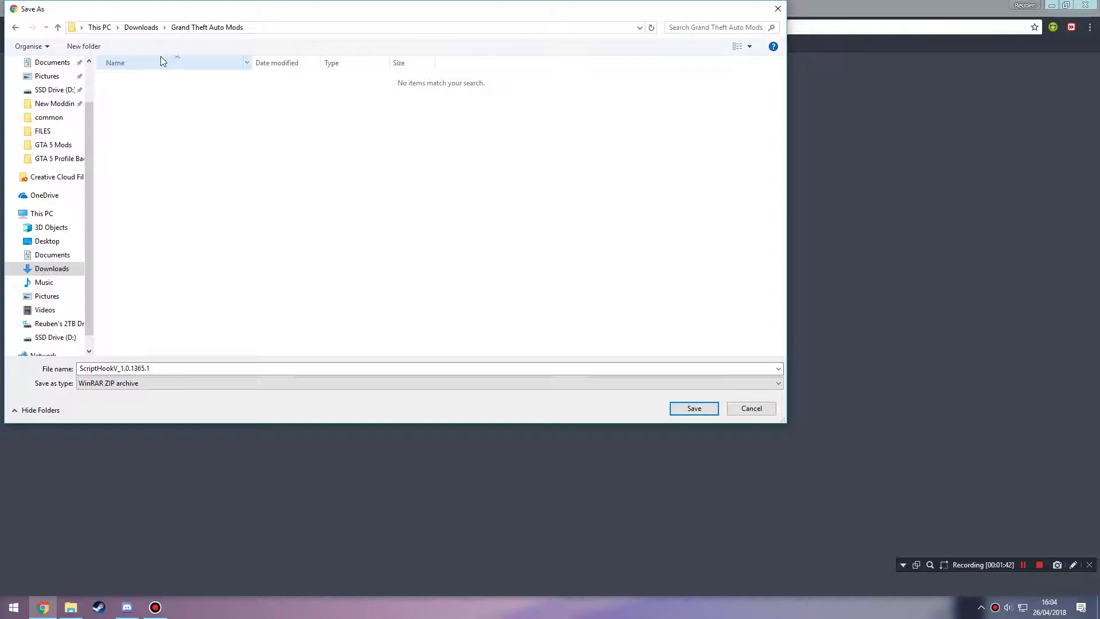
{"action": "left_click", "coordinate": [92, 45]}
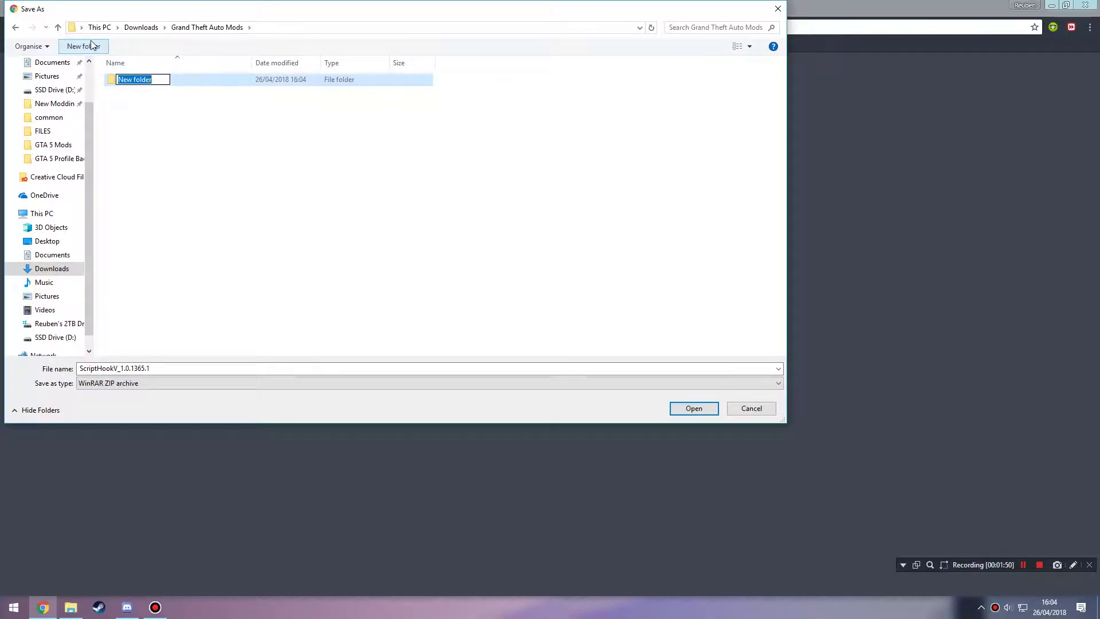
{"action": "type", "text": "Mods"}
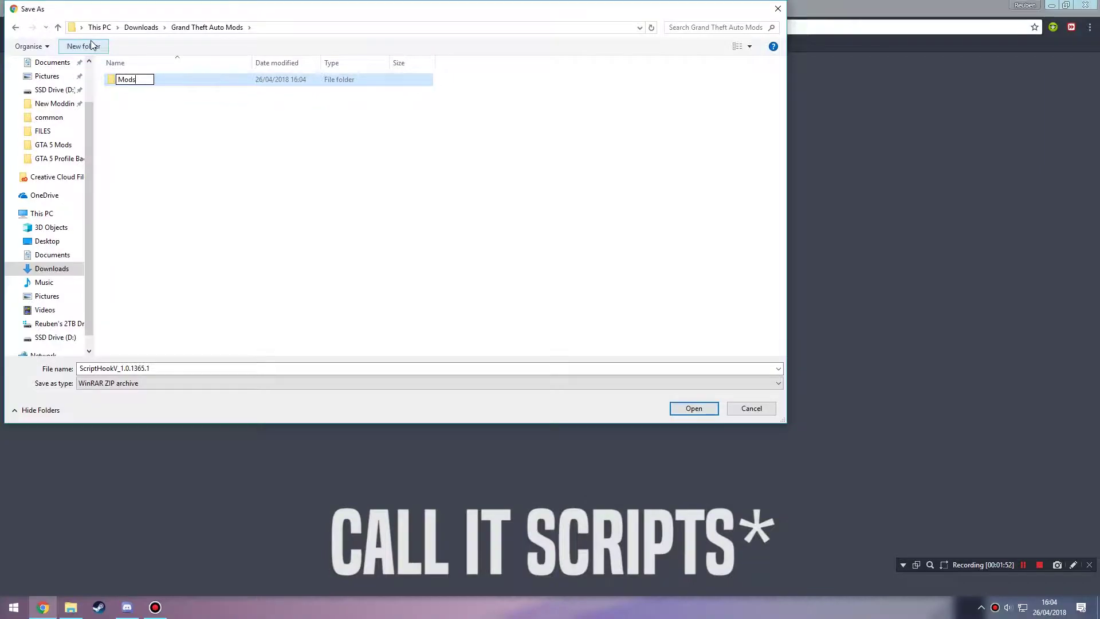
{"action": "key", "text": "Return"}
{"action": "key", "text": "Return"}
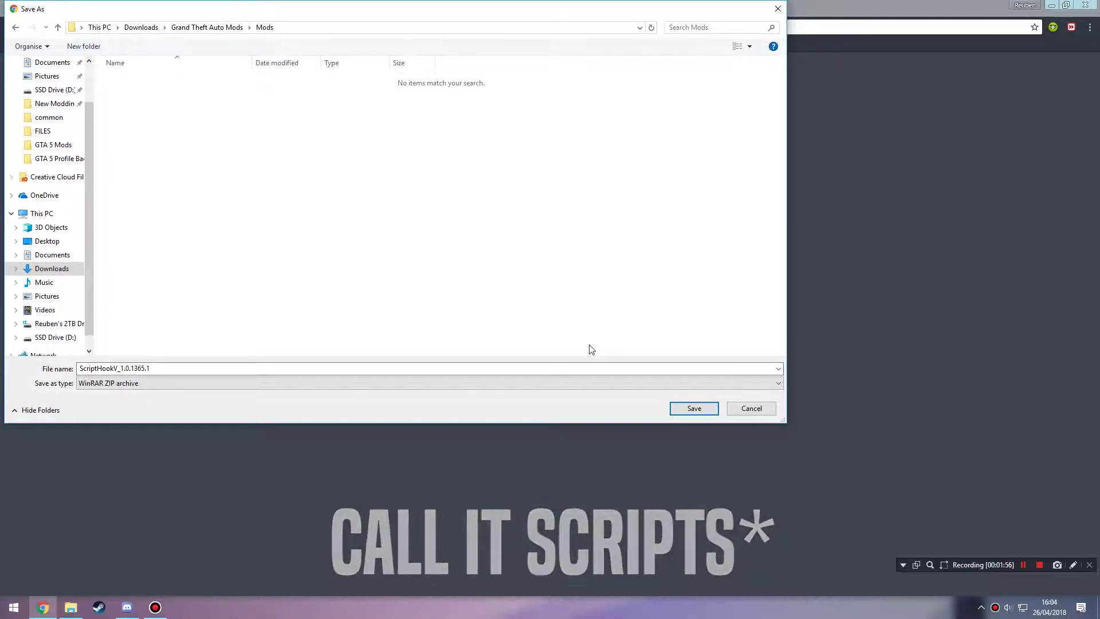
{"action": "left_click", "coordinate": [709, 406]}
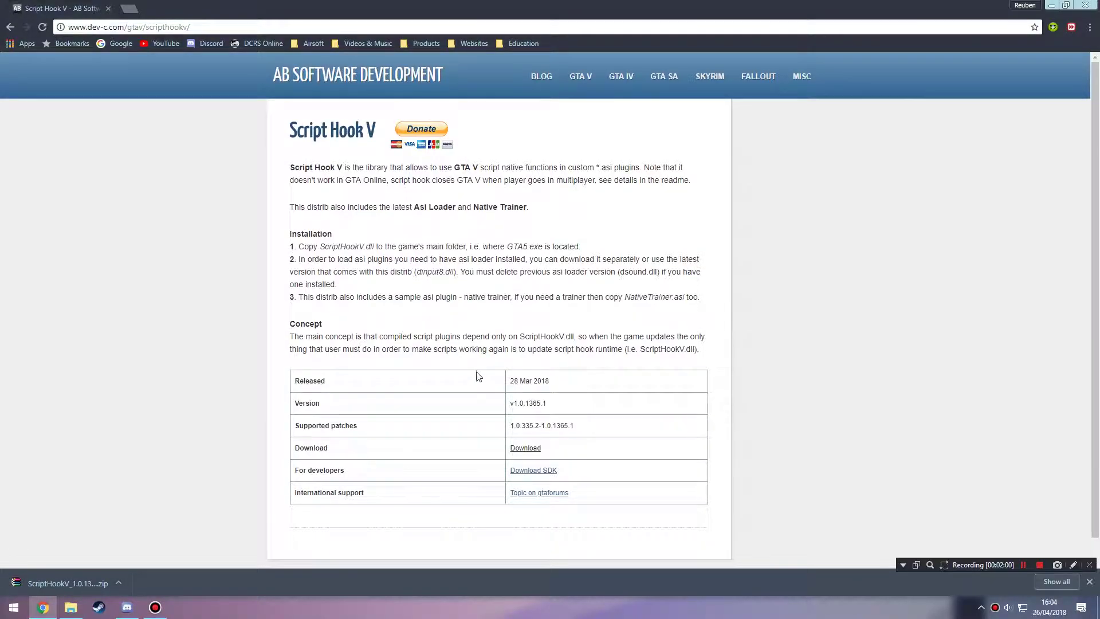
Step: Search the web for simple trainer and open the Simple Trainer for GTA V page on GTA5-Mods.com
{"action": "left_click", "coordinate": [127, 26]}
{"action": "type", "text": "s"}
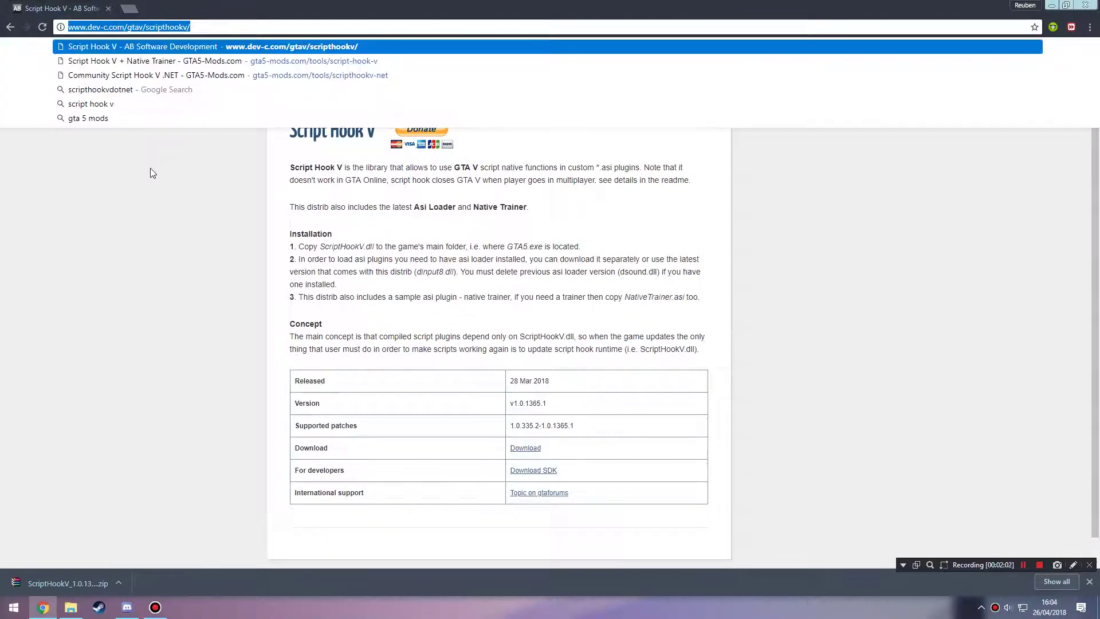
{"action": "type", "text": "imple trainer"}
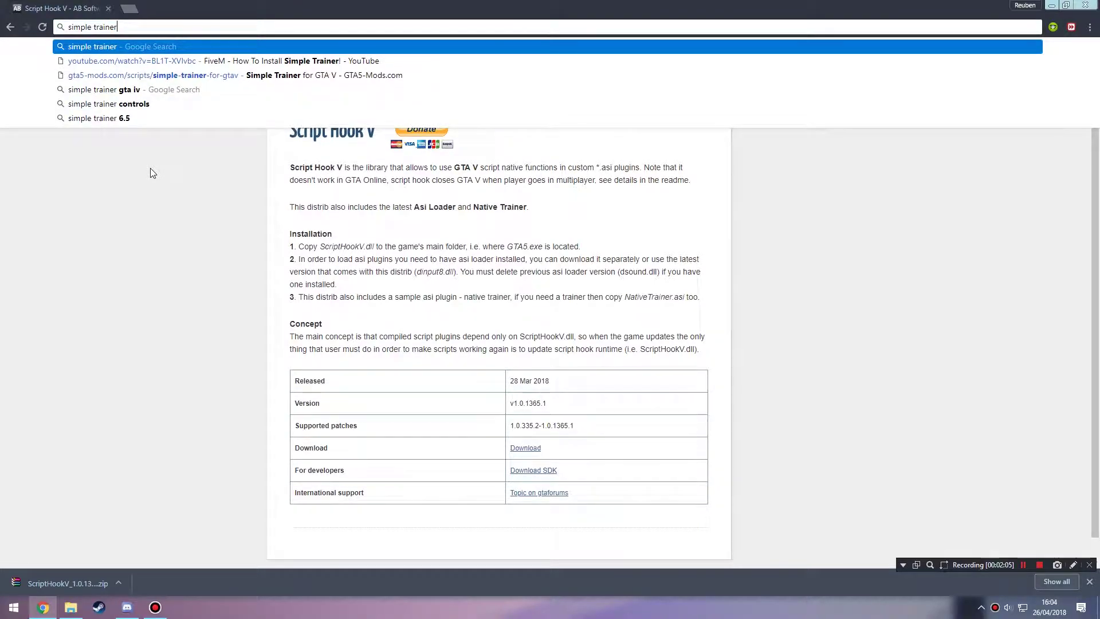
{"action": "key", "text": "Return"}
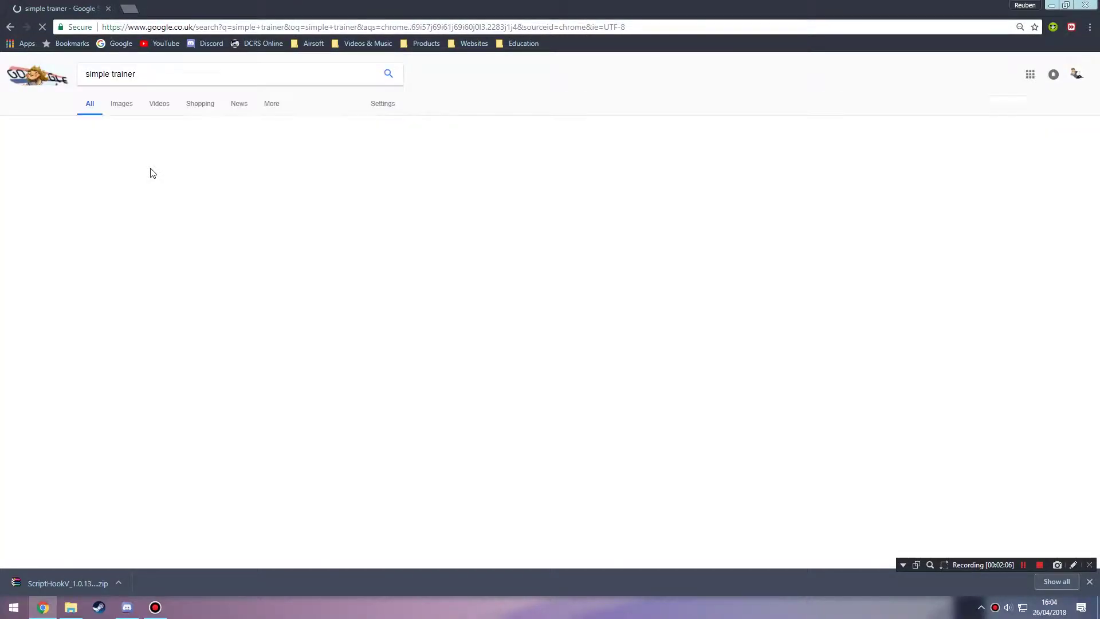
{"action": "left_click", "coordinate": [141, 150]}
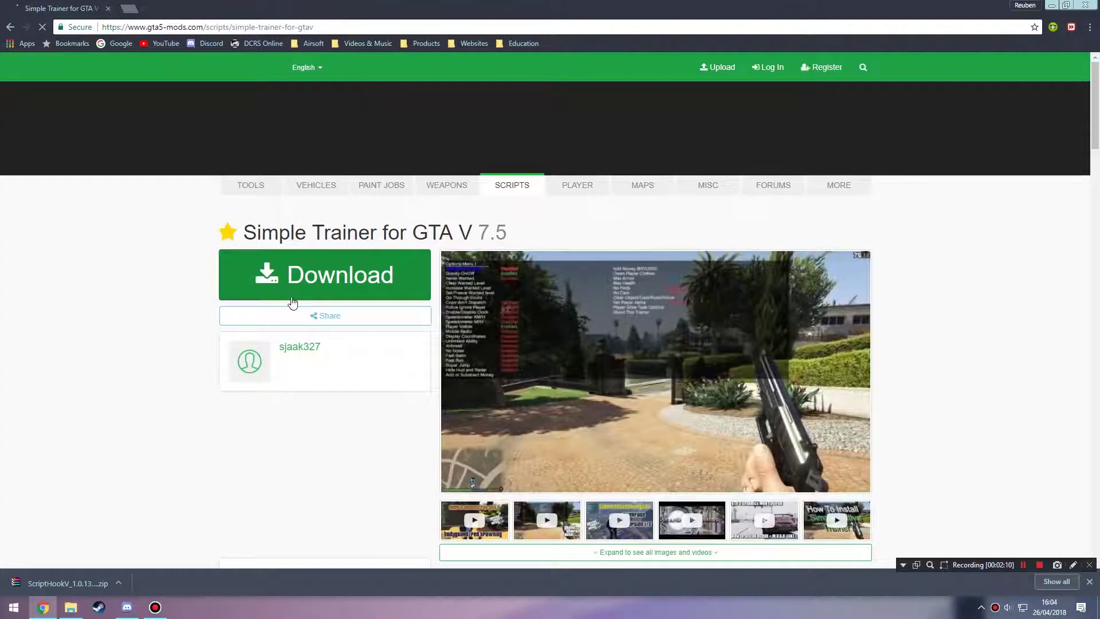
Step: Download Simple Trainer for GTA V and save the archive as Simple Trainer in the Mods folder
{"action": "left_click", "coordinate": [290, 288]}
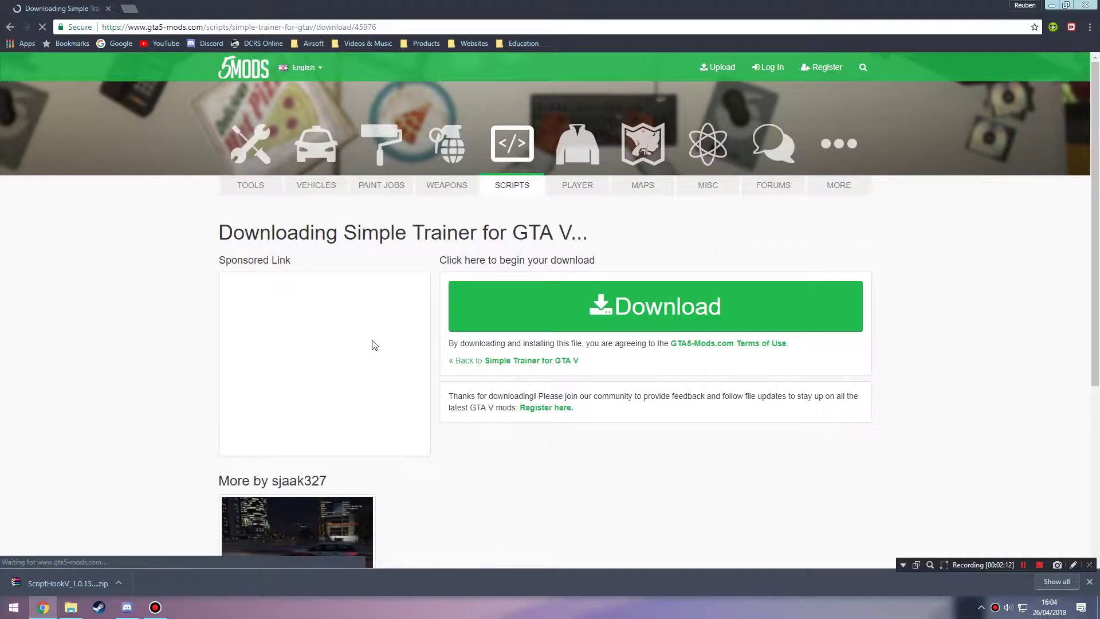
{"action": "left_click", "coordinate": [476, 318]}
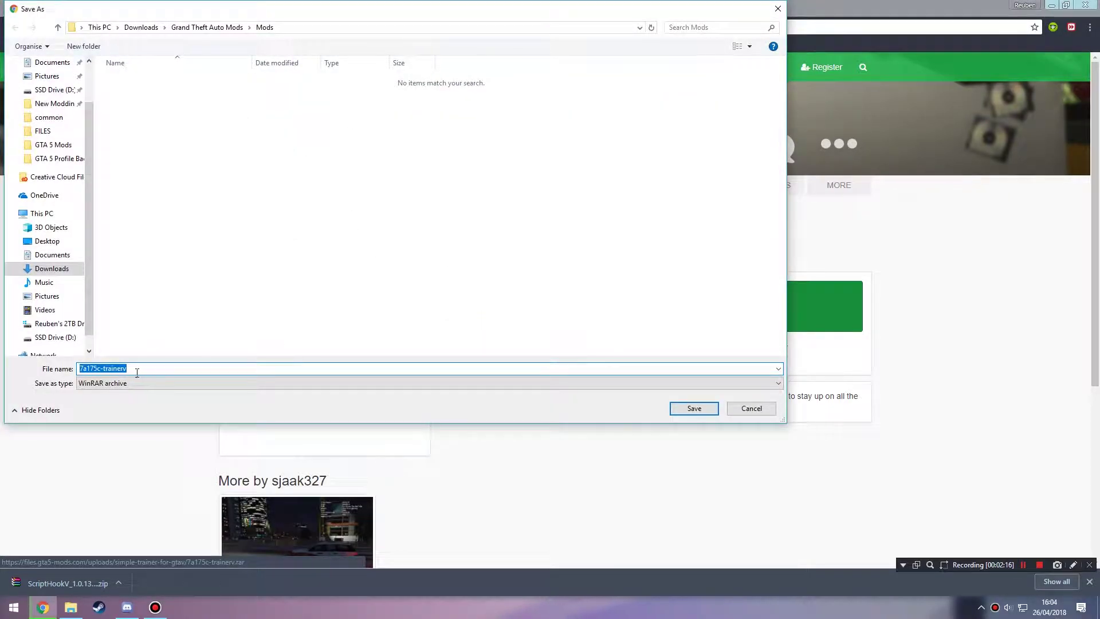
{"action": "type", "text": "Simple Trainer"}
{"action": "key", "text": "Return"}
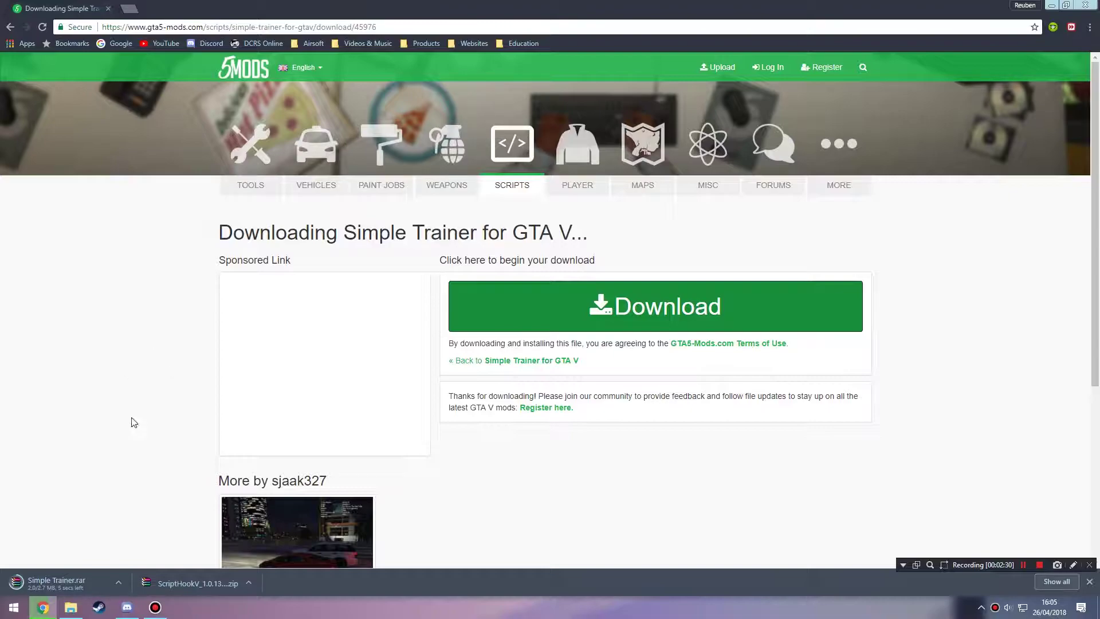
Step: Switch to the File Explorer window showing the Steam common folder, minimize the browser and place the window on one half of the desktop
{"action": "left_click", "coordinate": [70, 607]}
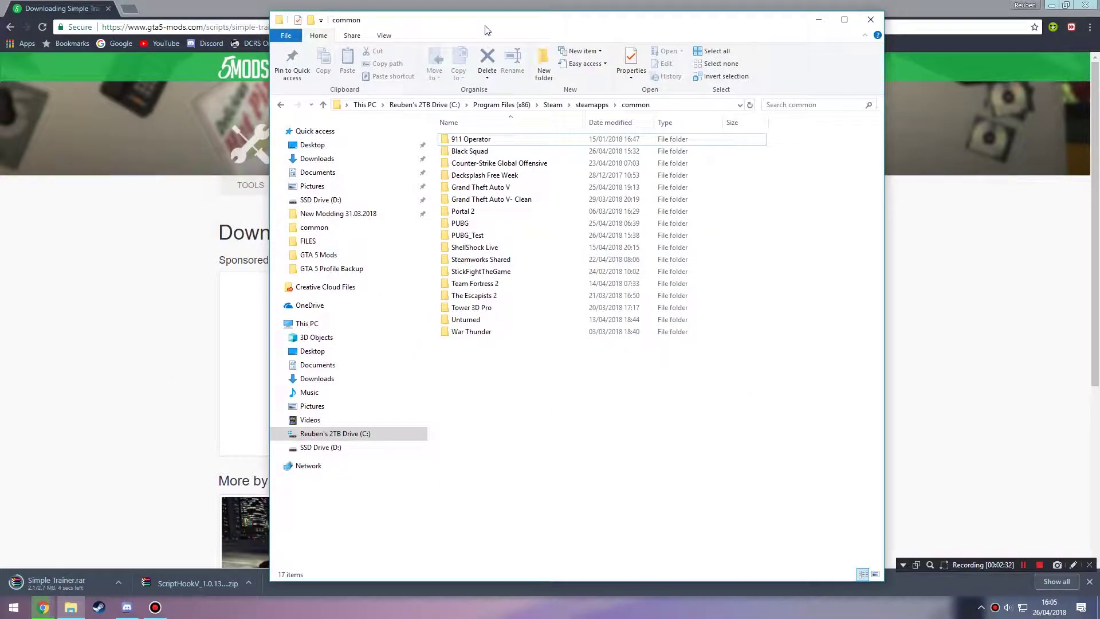
{"action": "left_click_drag", "start_coordinate": [486, 30], "coordinate": [719, 29]}
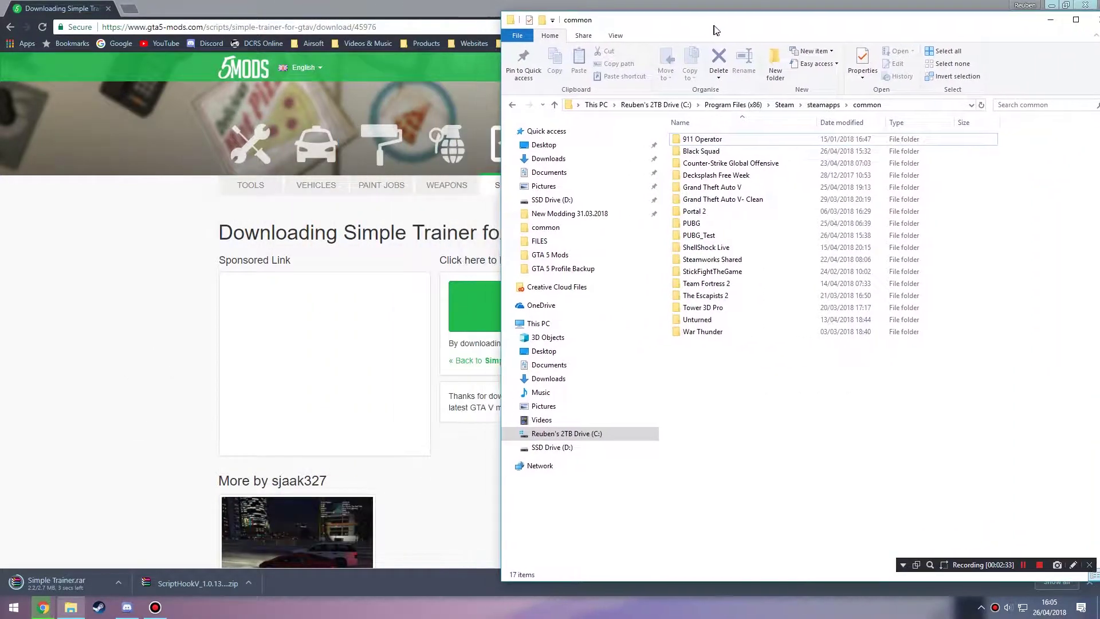
{"action": "left_click", "coordinate": [1053, 4]}
{"action": "left_click_drag", "start_coordinate": [985, 27], "coordinate": [930, 27]}
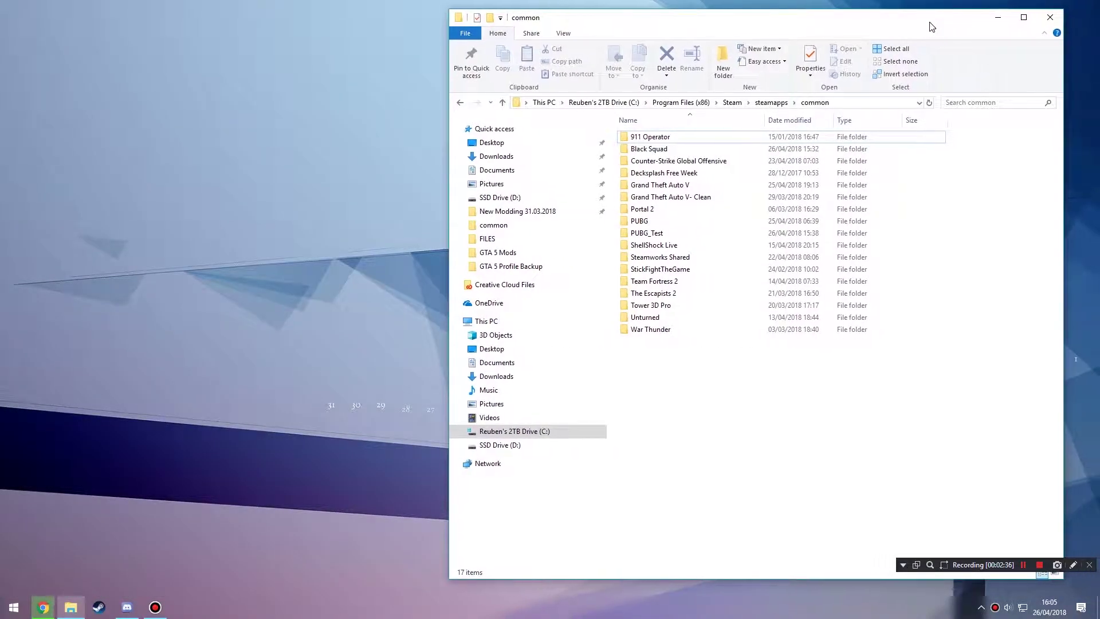
Step: Open a second File Explorer window beside the common folder window and show Grand Theft Auto Mods from Downloads in it
{"action": "right_click", "coordinate": [64, 610]}
{"action": "left_click", "coordinate": [40, 543]}
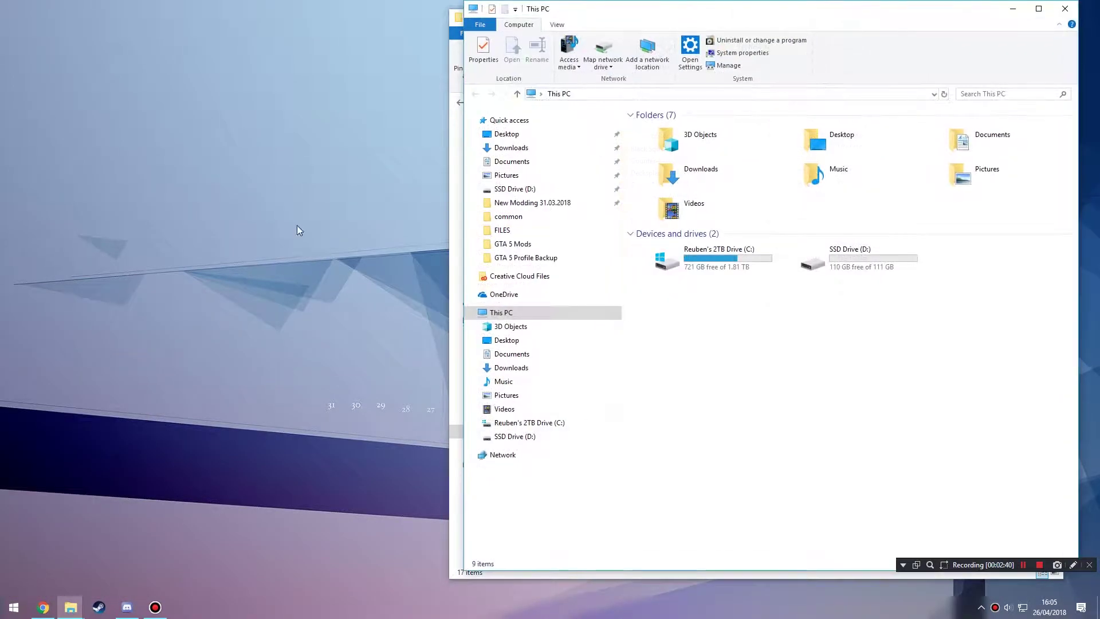
{"action": "left_click_drag", "start_coordinate": [597, 11], "coordinate": [156, 19]}
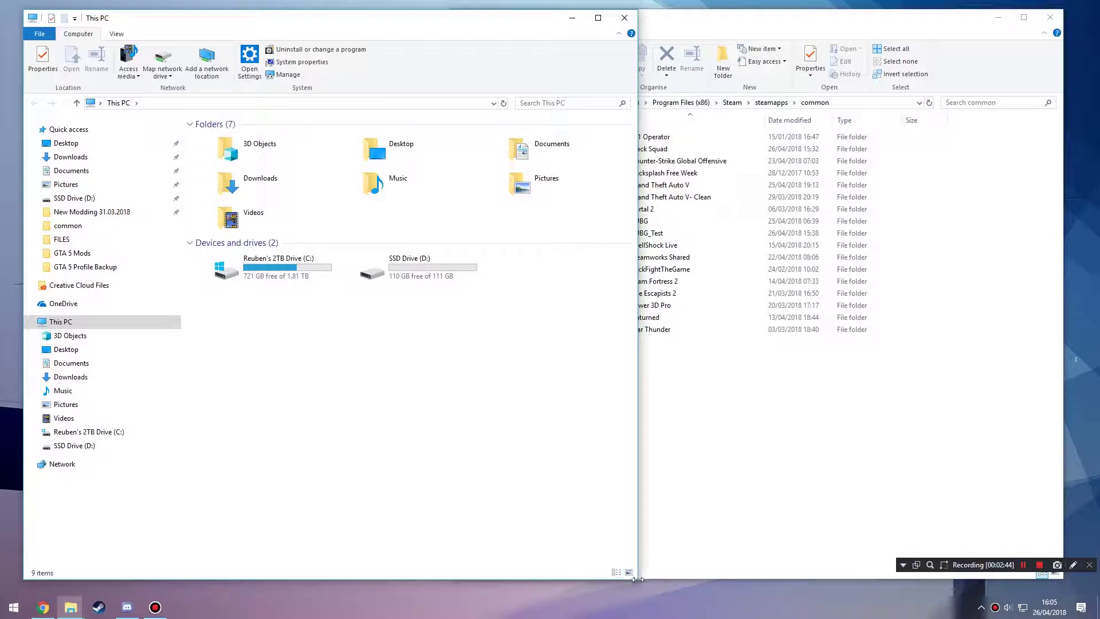
{"action": "left_click_drag", "start_coordinate": [637, 580], "coordinate": [431, 579]}
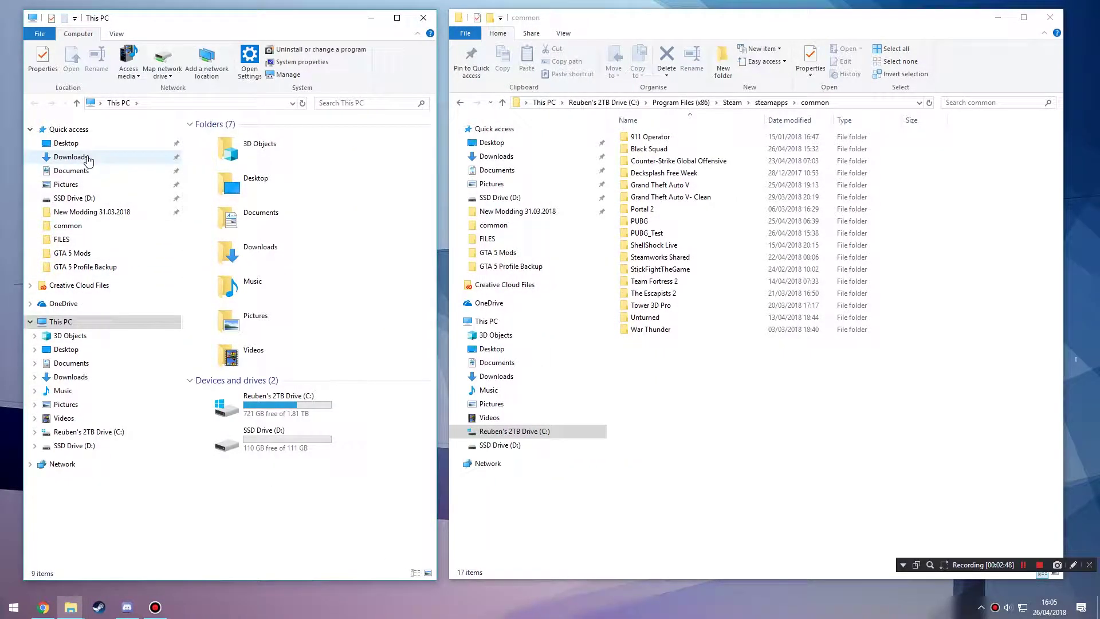
{"action": "left_click", "coordinate": [69, 157]}
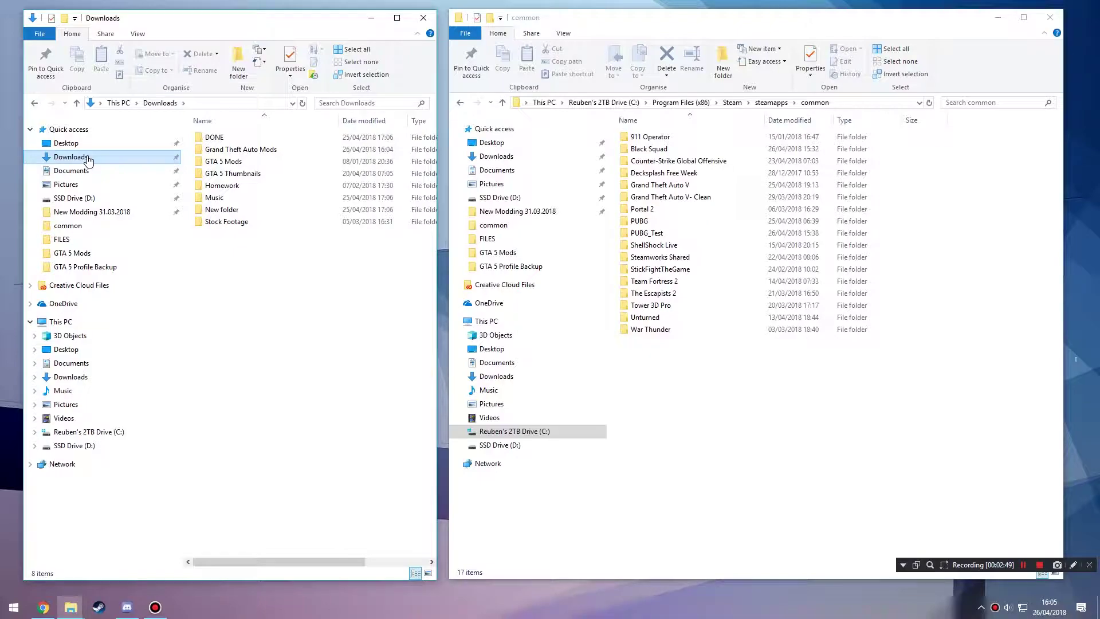
{"action": "double_click", "coordinate": [212, 148]}
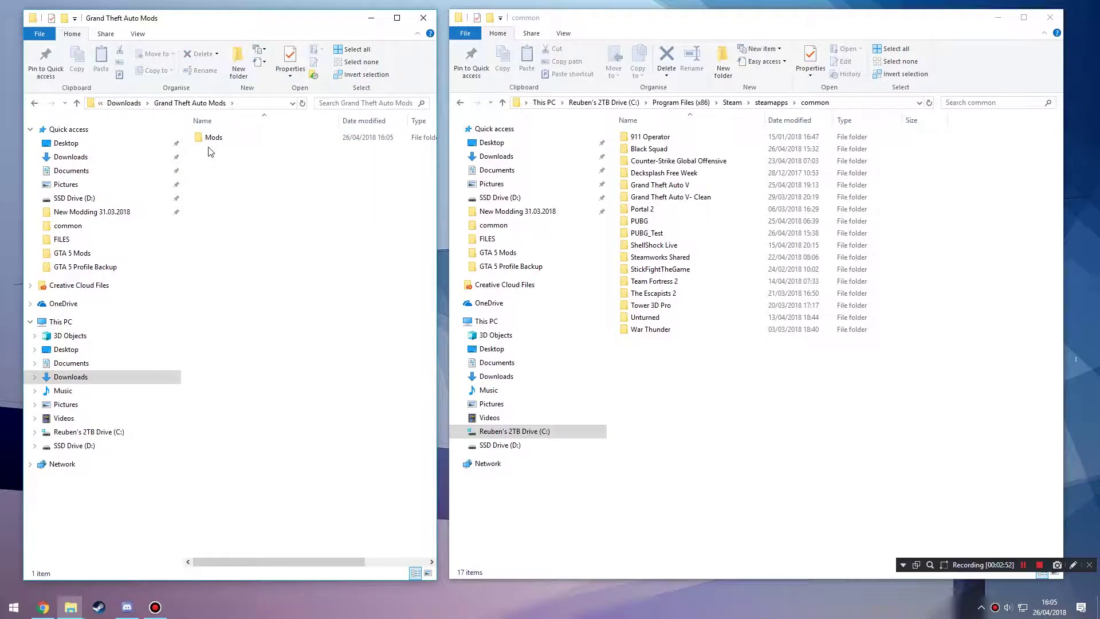
Step: Open the ScriptHookV_1.0.1365.1 archive from the Mods folder and move its window clear of the Grand Theft Auto V folder window
{"action": "double_click", "coordinate": [211, 141]}
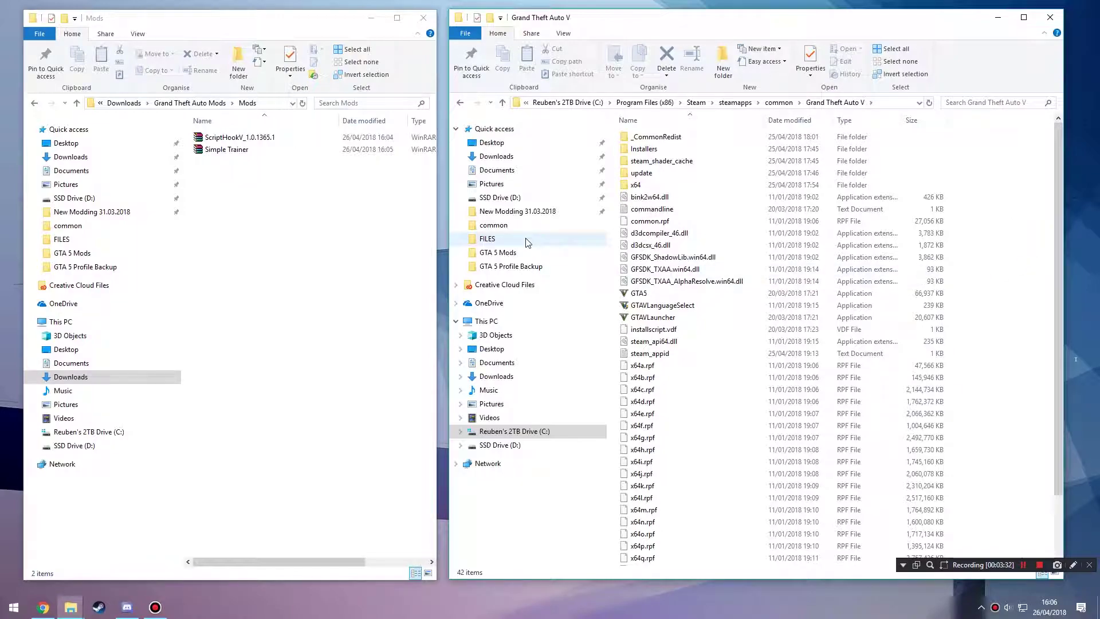
{"action": "double_click", "coordinate": [266, 138]}
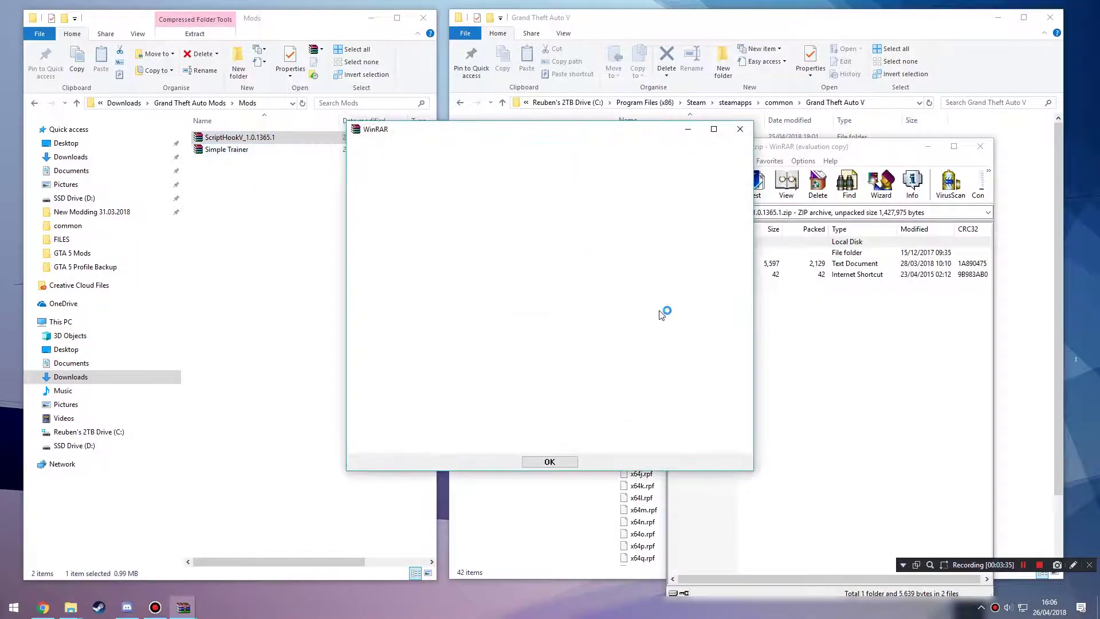
{"action": "left_click", "coordinate": [565, 459]}
{"action": "left_click_drag", "start_coordinate": [774, 150], "coordinate": [154, 62]}
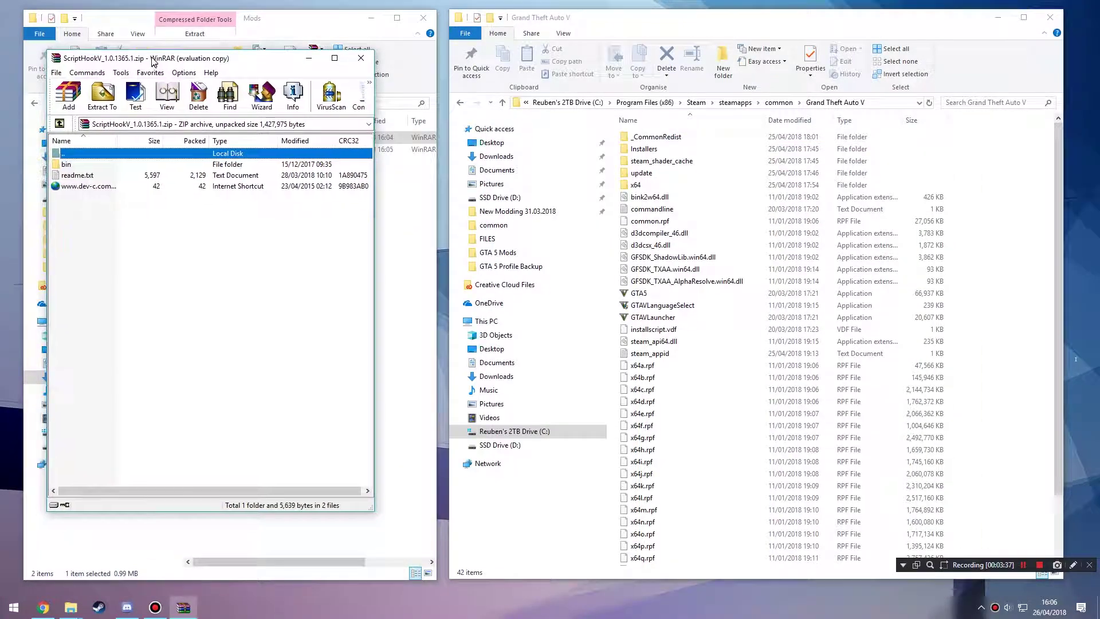
Step: Read the installation instructions in the Script Hook V archive's readme.txt, check where the GTA5 application is located, and close the readme
{"action": "left_click", "coordinate": [75, 177]}
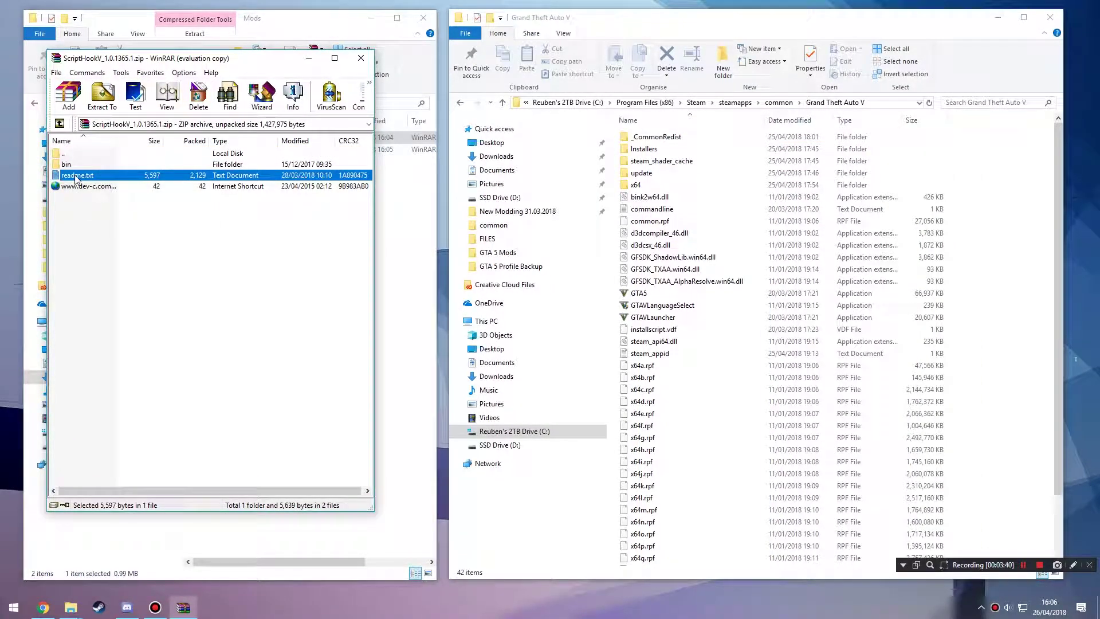
{"action": "double_click", "coordinate": [76, 177]}
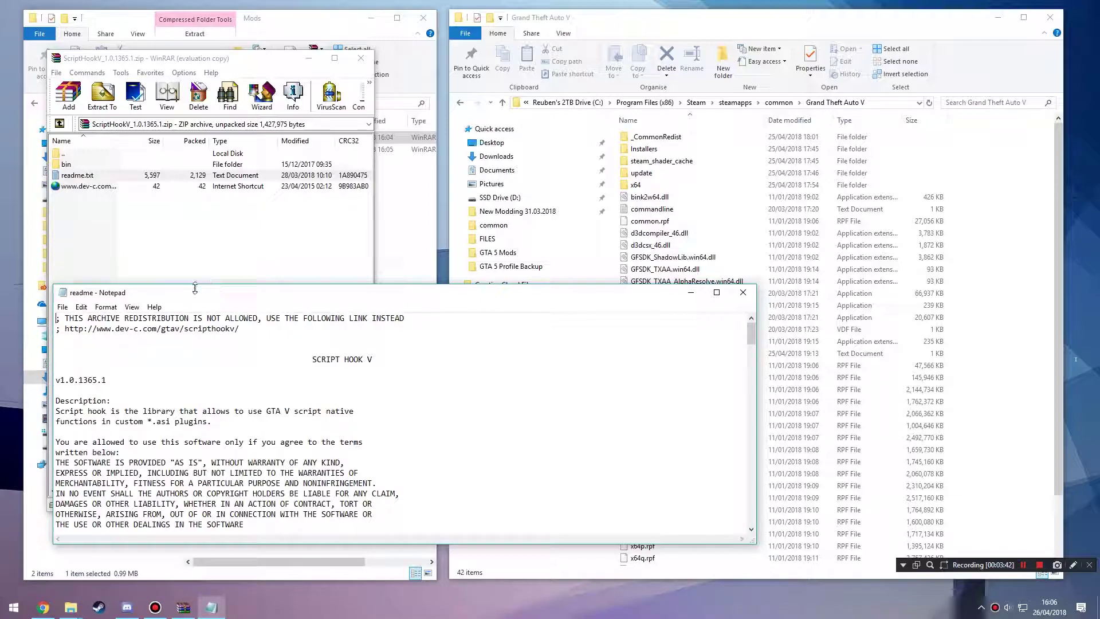
{"action": "left_click_drag", "start_coordinate": [168, 285], "coordinate": [168, 86]}
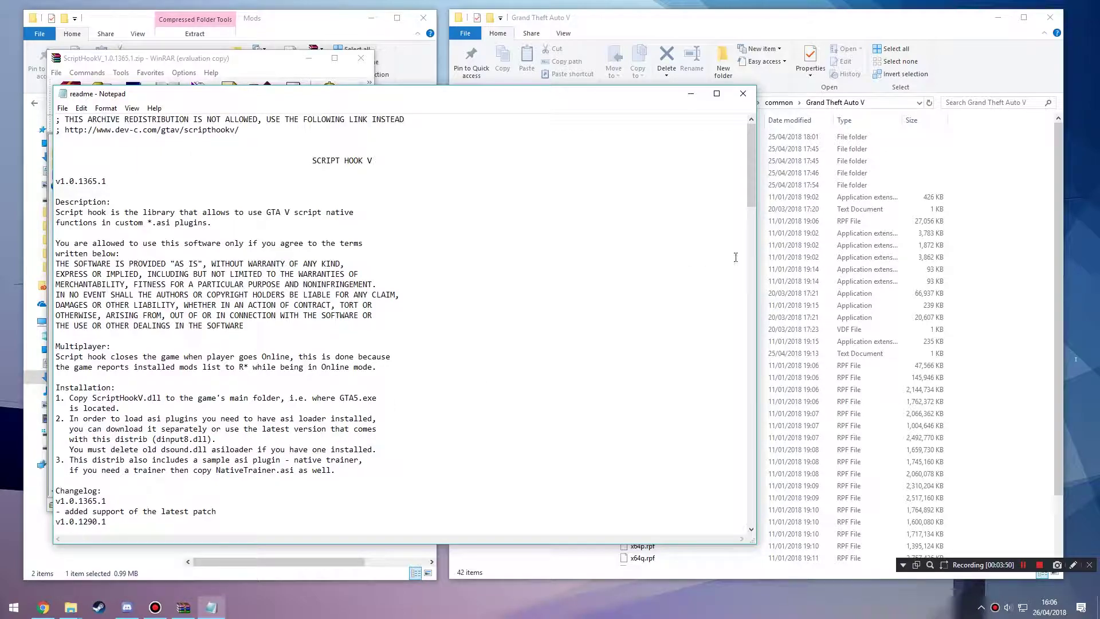
{"action": "left_click", "coordinate": [840, 28]}
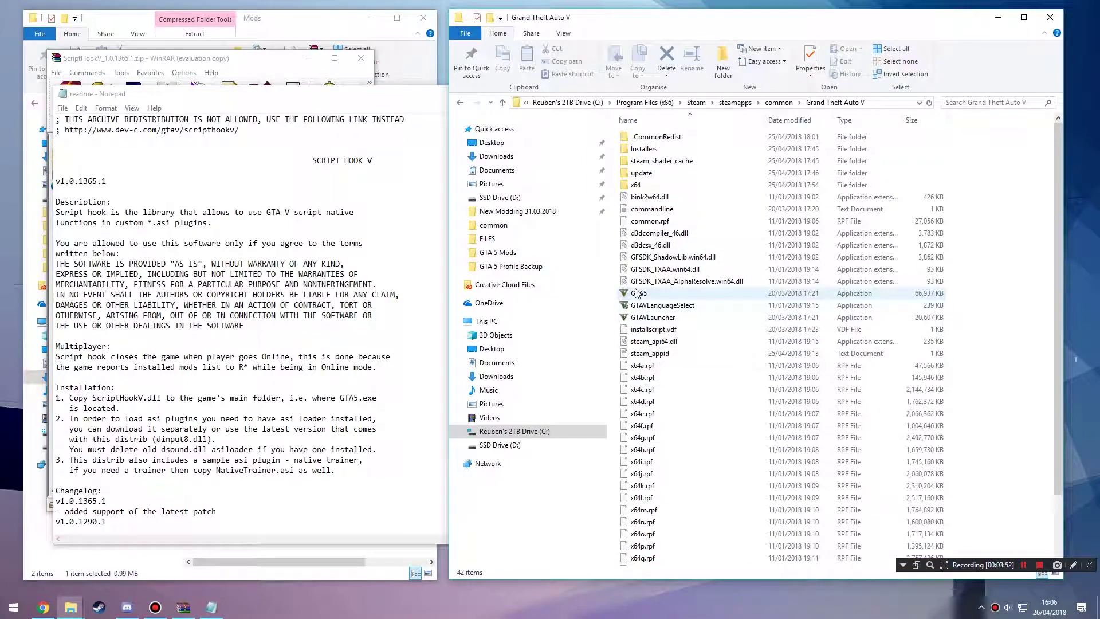
{"action": "left_click", "coordinate": [172, 438]}
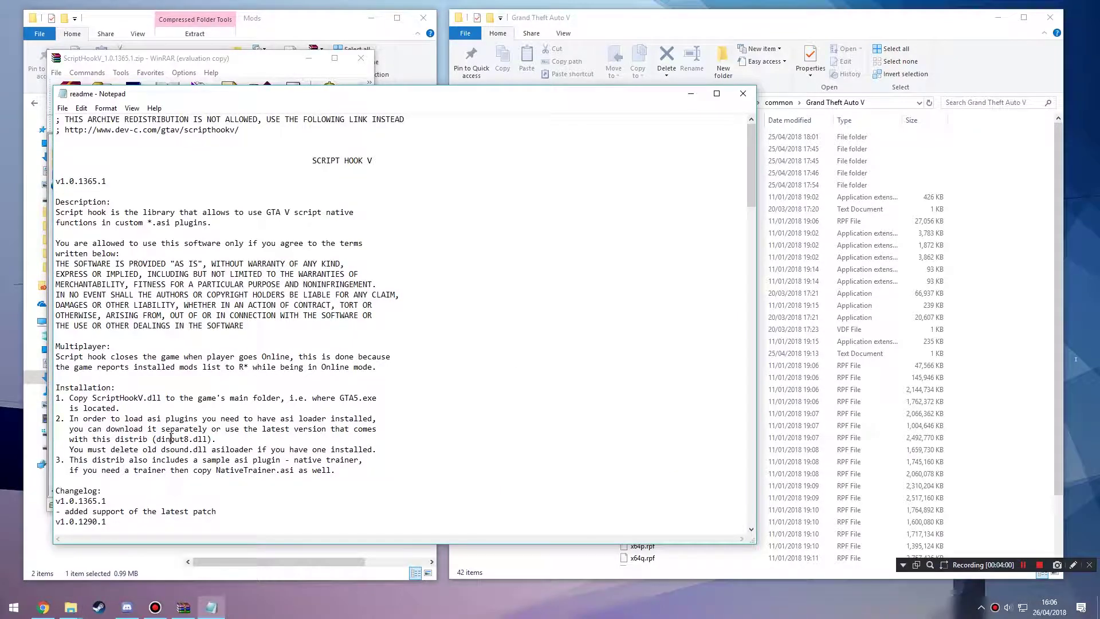
{"action": "left_click", "coordinate": [742, 94]}
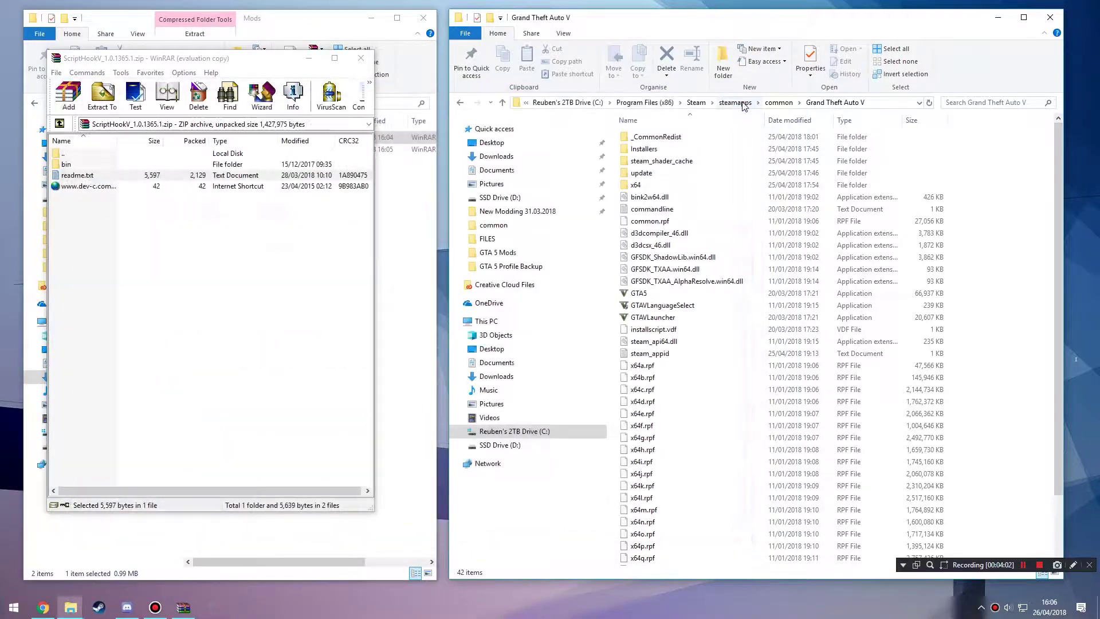
Step: Copy ScriptHookV.dll and dinput8.dll from the archive's bin folder into the Grand Theft Auto V folder and close the archive
{"action": "double_click", "coordinate": [63, 165]}
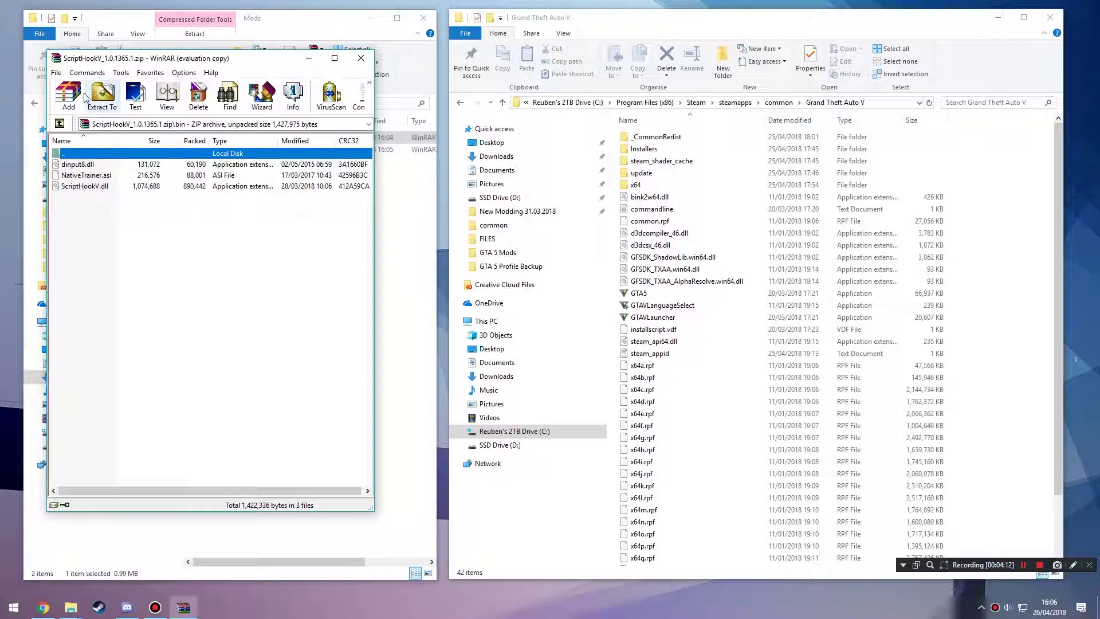
{"action": "left_click", "coordinate": [116, 224]}
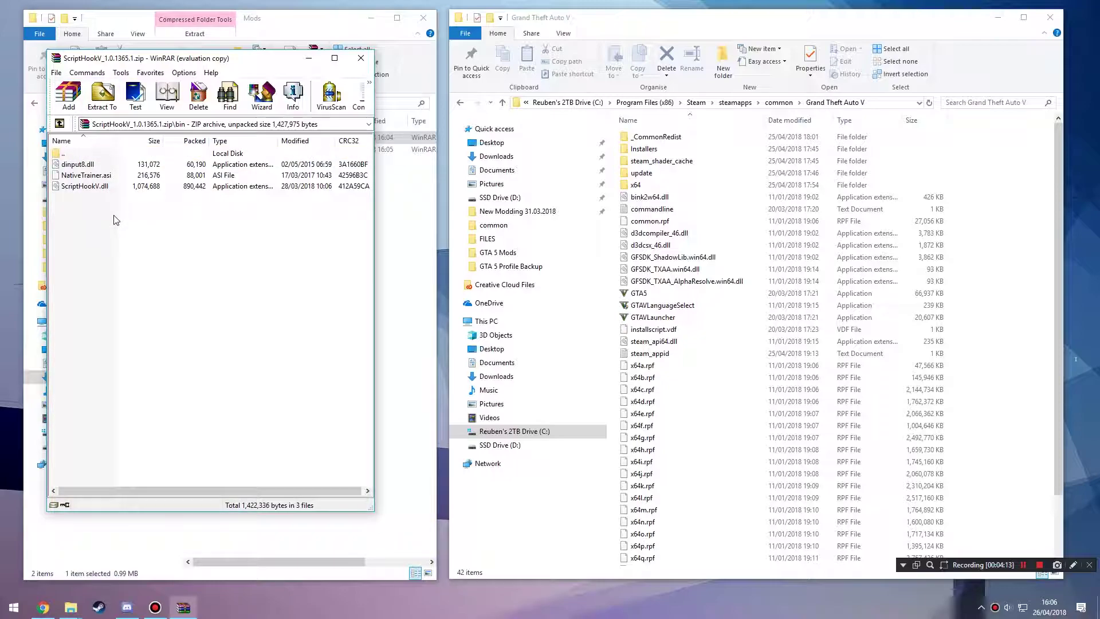
{"action": "left_click", "coordinate": [96, 188]}
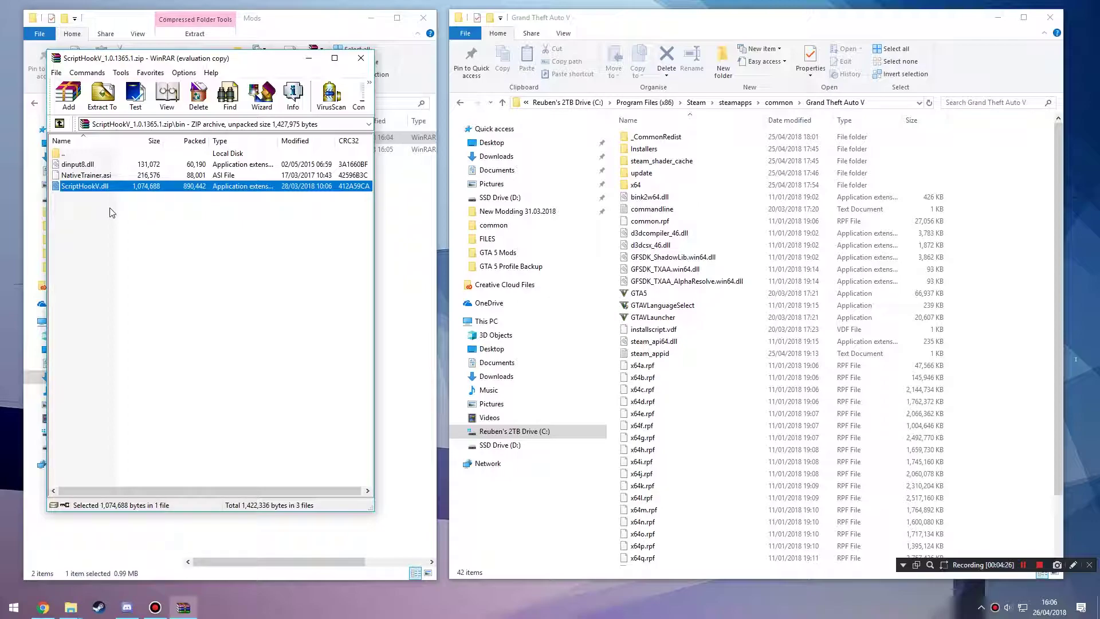
{"action": "left_click", "coordinate": [90, 166], "text": "ctrl"}
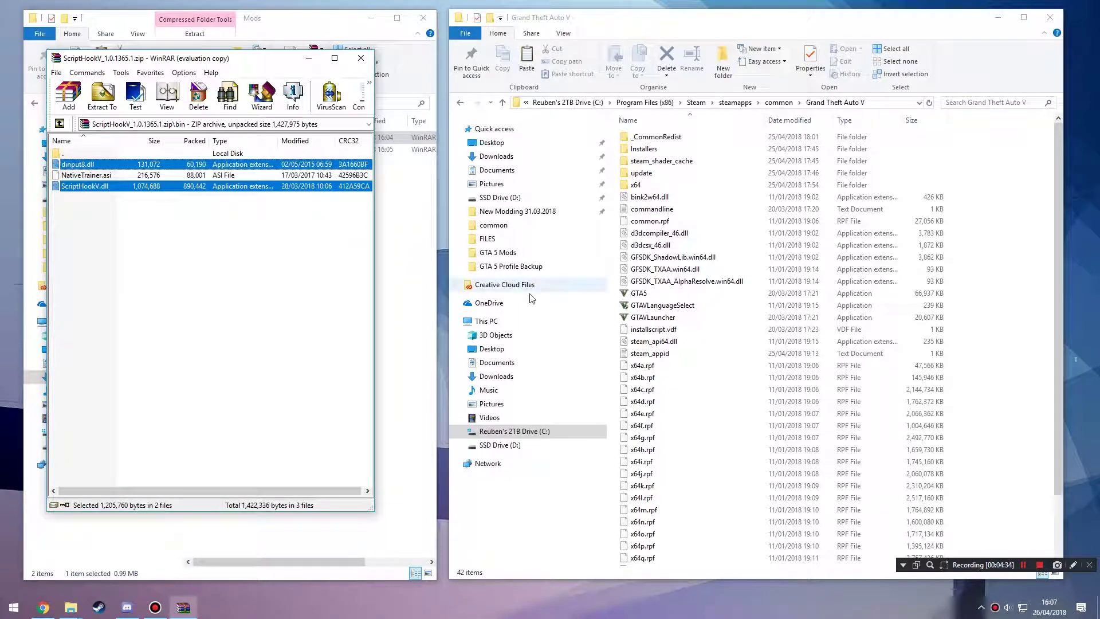
{"action": "left_click", "coordinate": [1004, 320]}
{"action": "right_click", "coordinate": [1005, 320]}
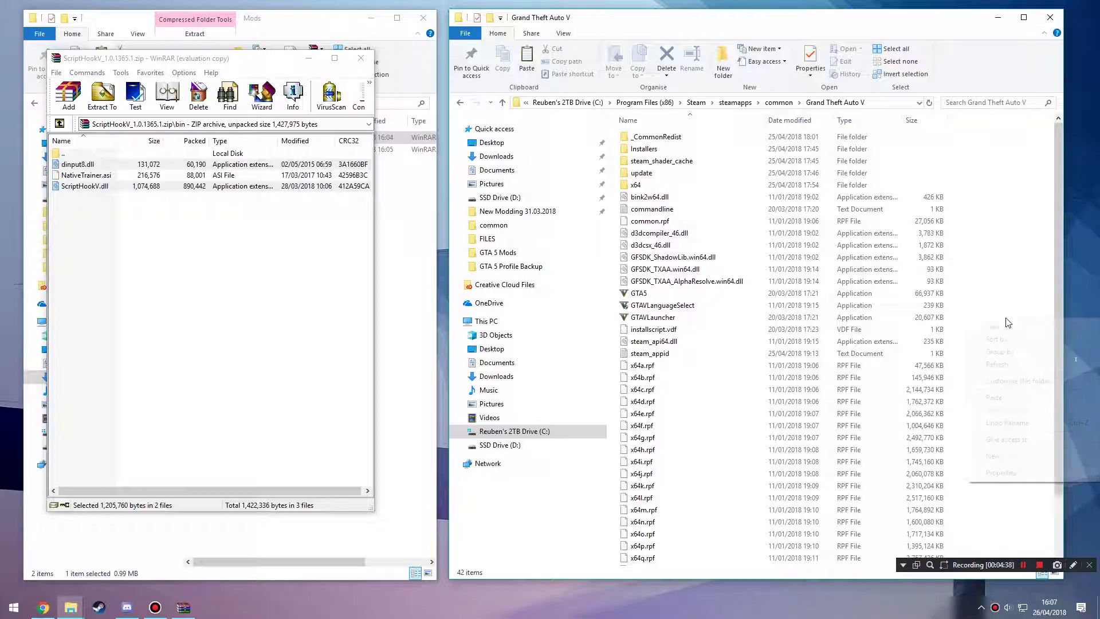
{"action": "left_click", "coordinate": [1002, 400]}
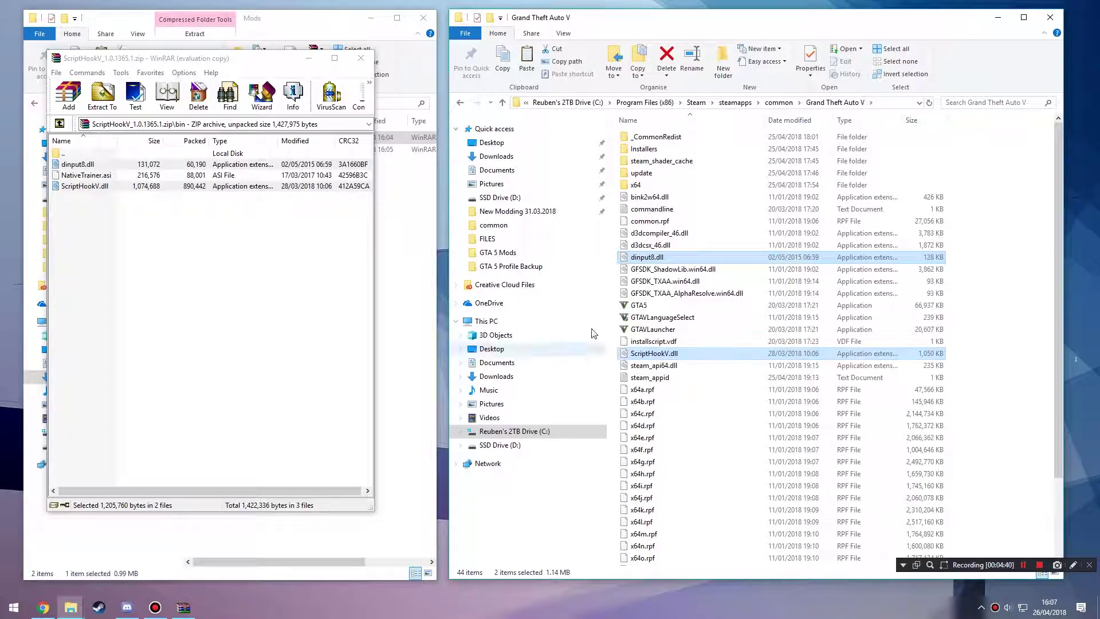
{"action": "mouse_move", "coordinate": [683, 252]}
{"action": "left_click", "coordinate": [1003, 377]}
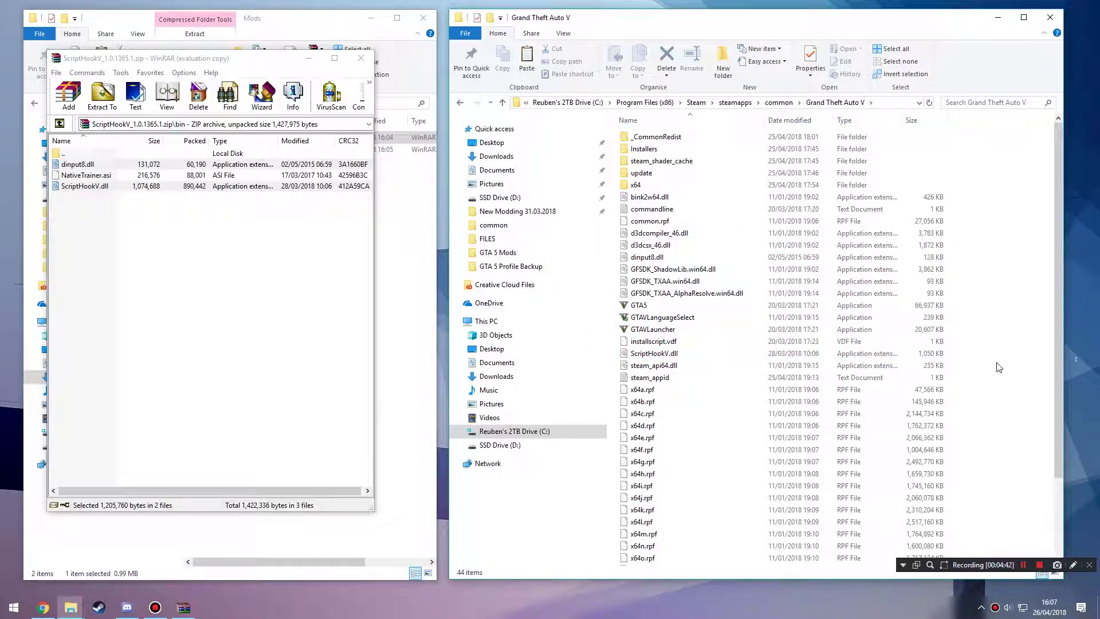
{"action": "left_click", "coordinate": [275, 322]}
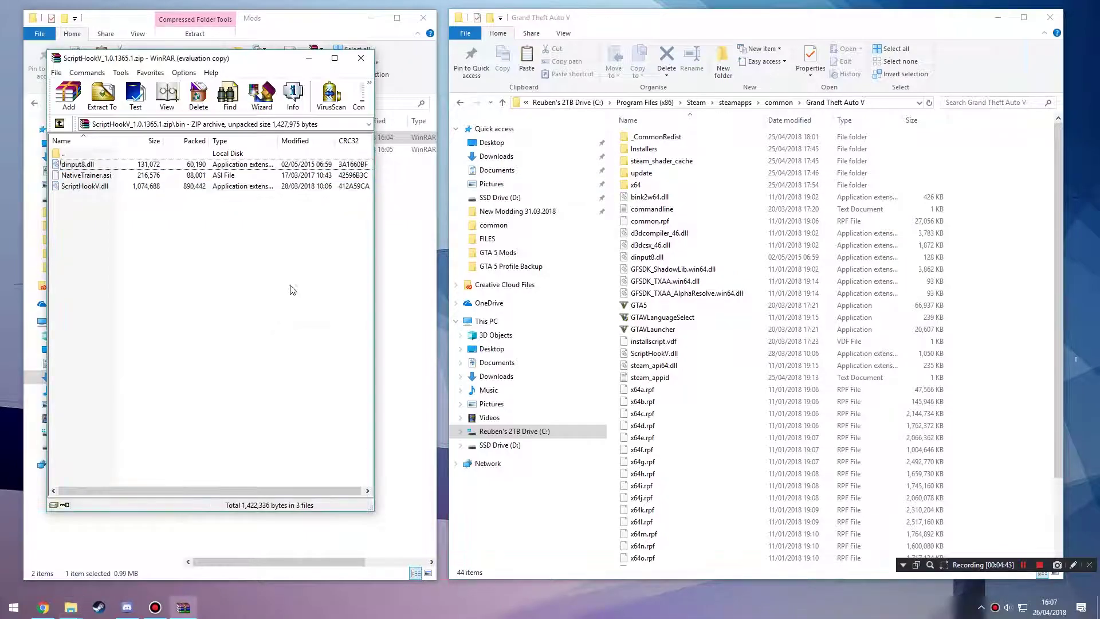
{"action": "left_click", "coordinate": [361, 58]}
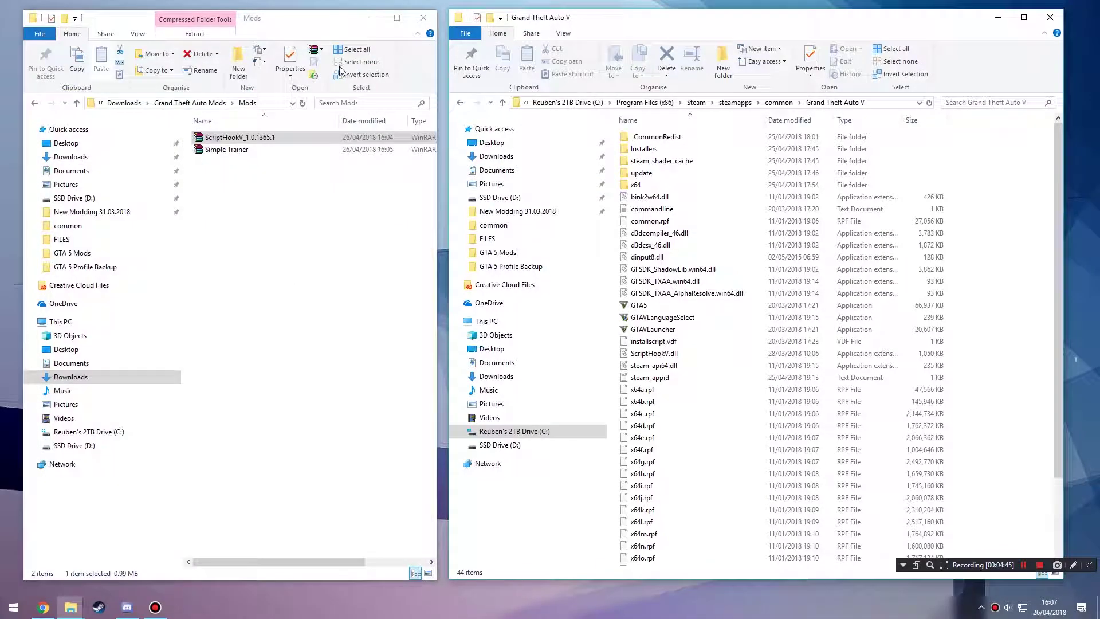
Step: Copy TrainerV.asi and trainerv.ini from the Simple Trainer archive into the Grand Theft Auto V folder
{"action": "double_click", "coordinate": [205, 151]}
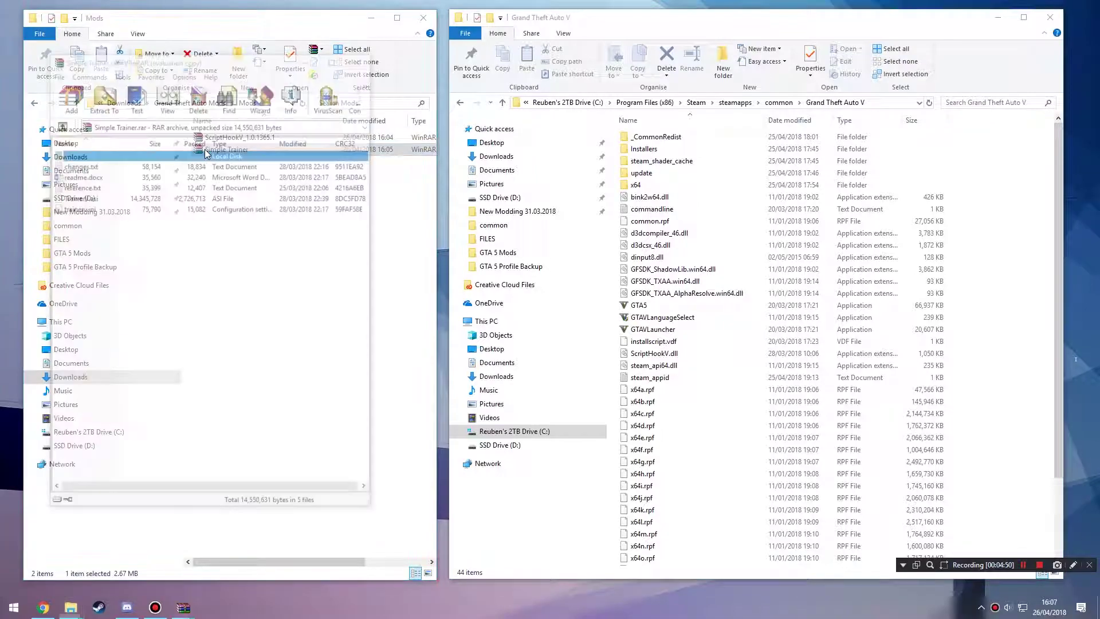
{"action": "key", "text": "Escape"}
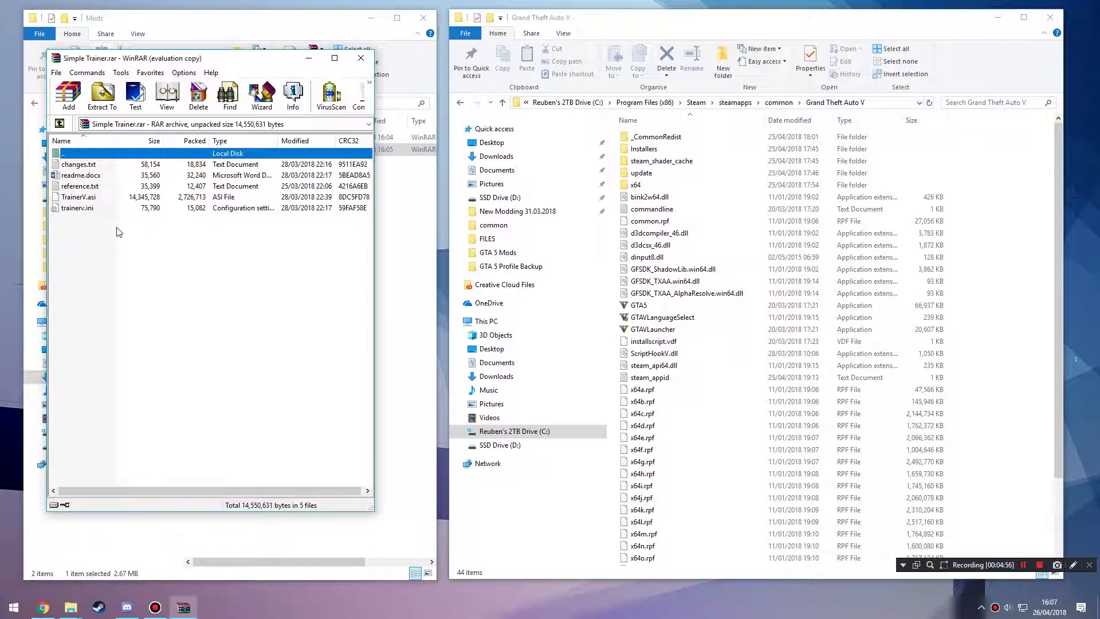
{"action": "left_click", "coordinate": [78, 239]}
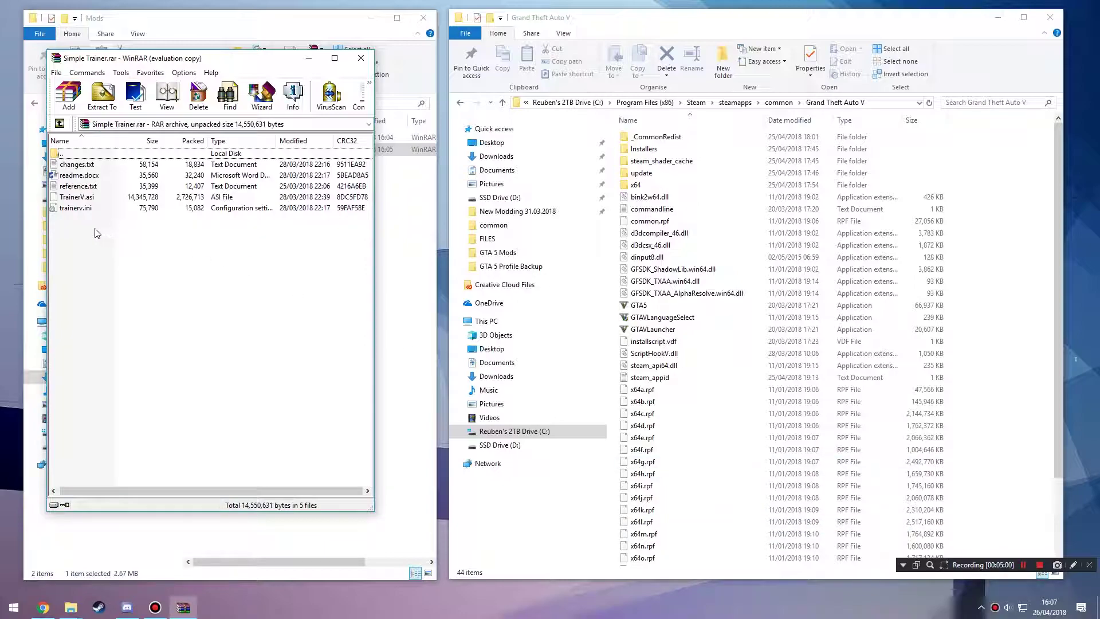
{"action": "left_click_drag", "start_coordinate": [96, 229], "coordinate": [77, 199]}
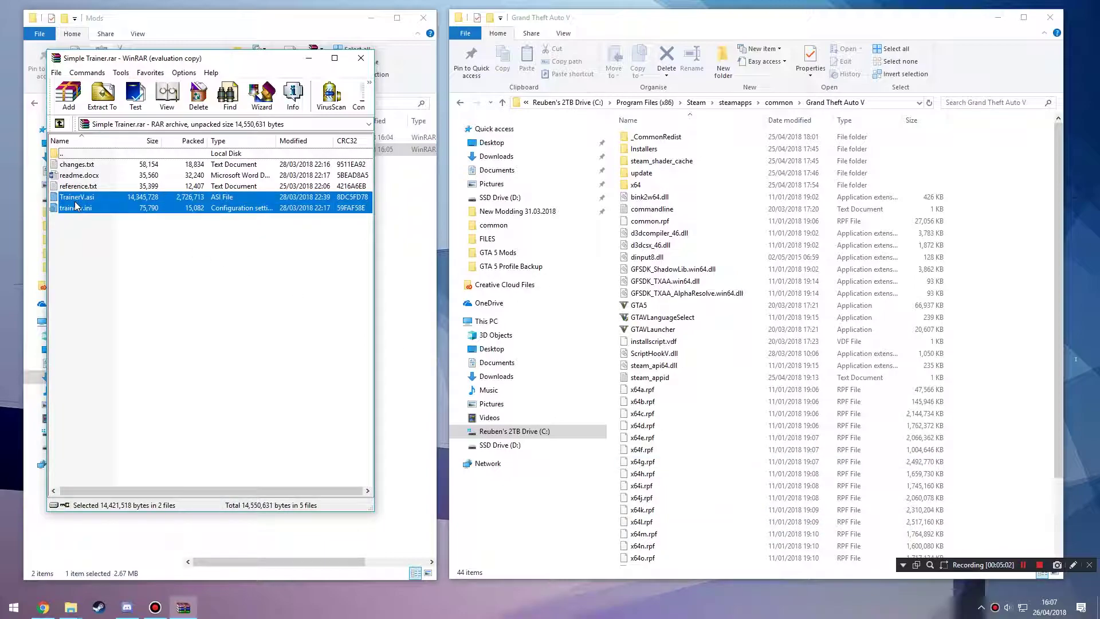
{"action": "key", "text": "ctrl+c"}
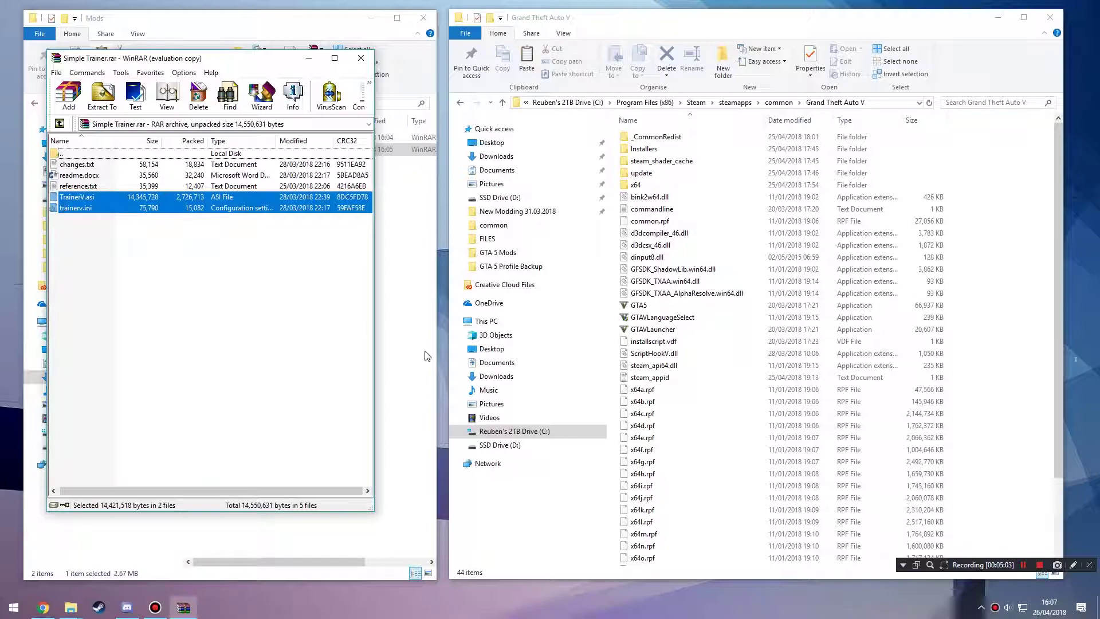
{"action": "left_click", "coordinate": [617, 401]}
{"action": "key", "text": "ctrl+v"}
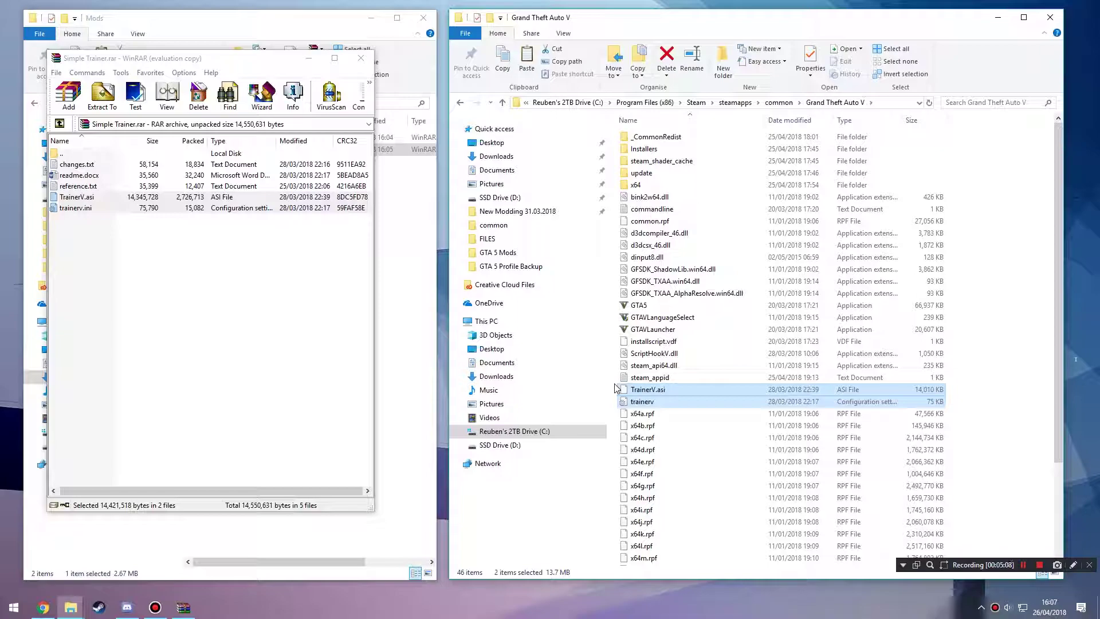
{"action": "left_click", "coordinate": [616, 387]}
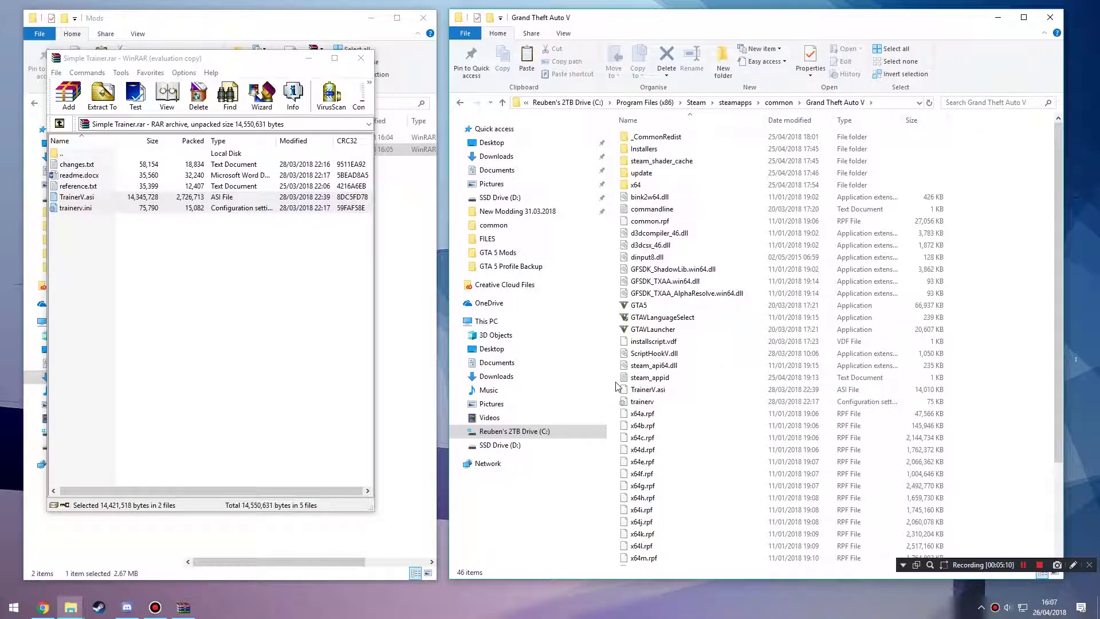
{"action": "scroll", "coordinate": [616, 386], "scroll_direction": "down", "scroll_amount": 4}
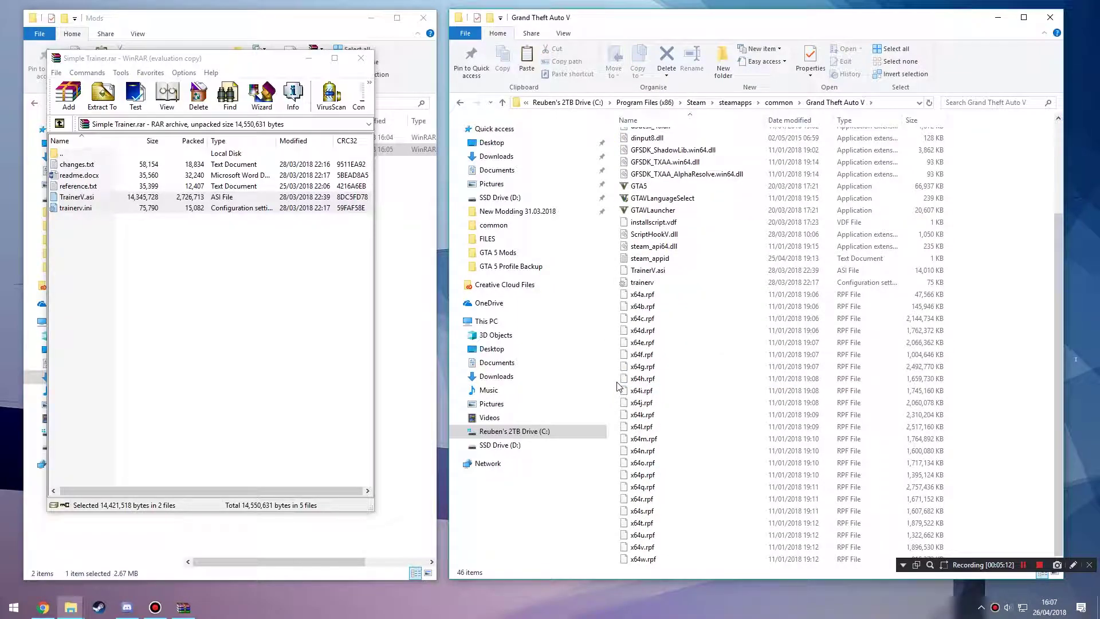
{"action": "scroll", "coordinate": [665, 312], "scroll_direction": "up", "scroll_amount": 1}
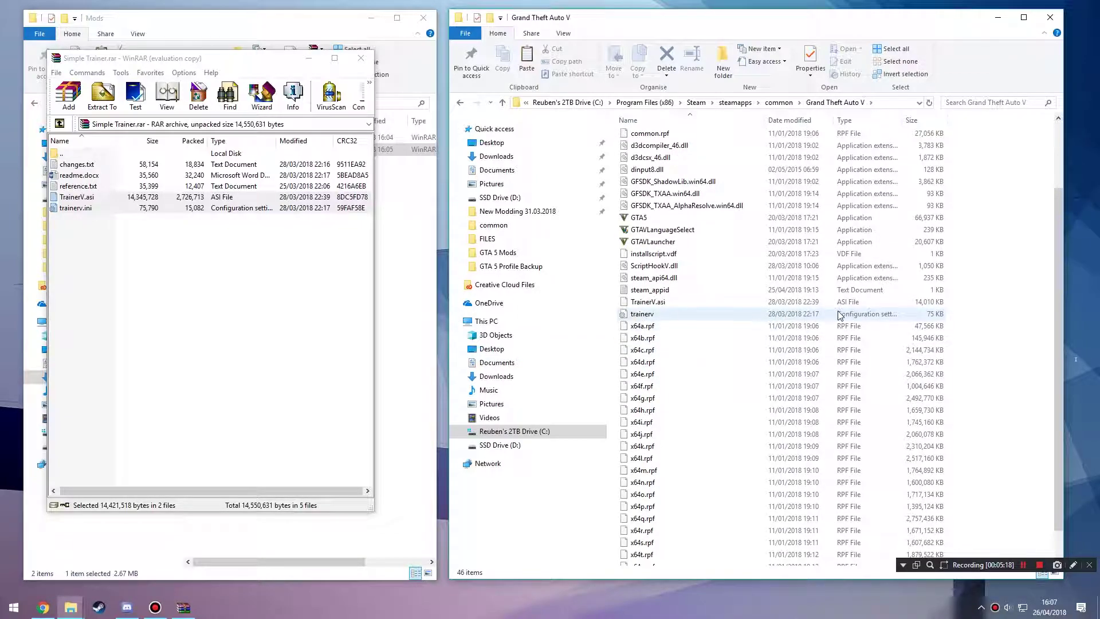
{"action": "left_click", "coordinate": [99, 221]}
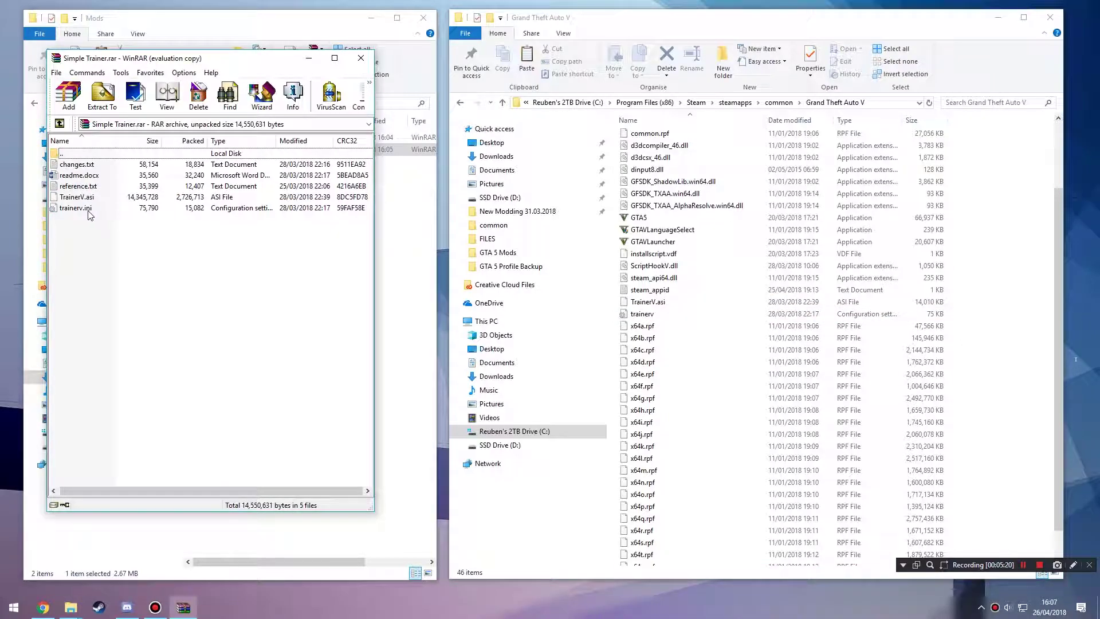
Step: Examine the sections and key bindings in the trainerv configuration file in the game folder, and close the file without editing
{"action": "double_click", "coordinate": [666, 315]}
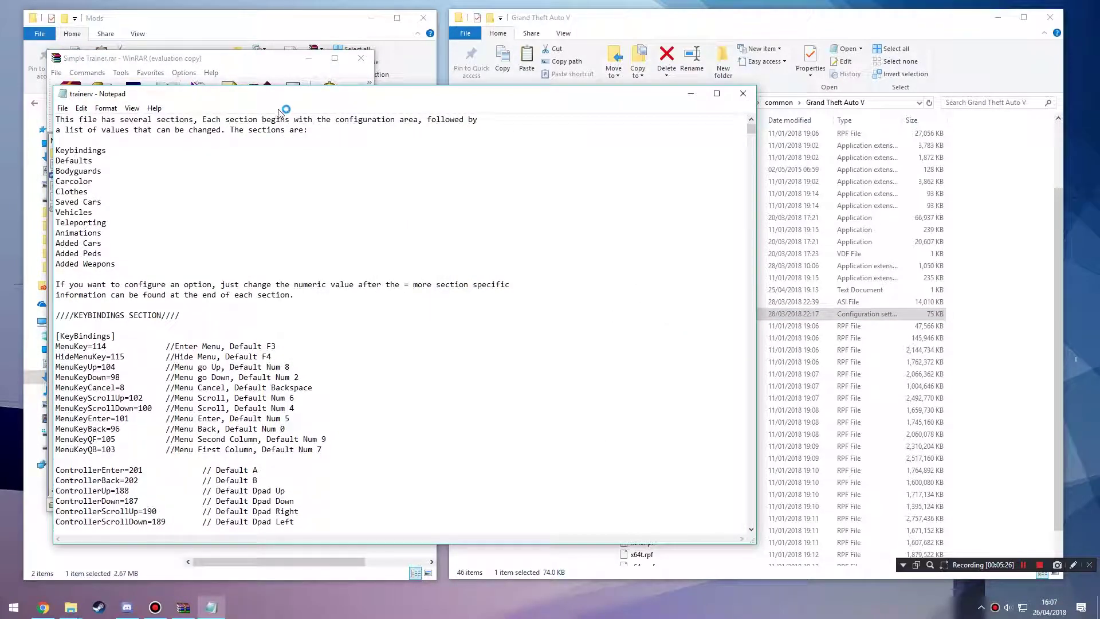
{"action": "left_click_drag", "start_coordinate": [274, 103], "coordinate": [328, 92]}
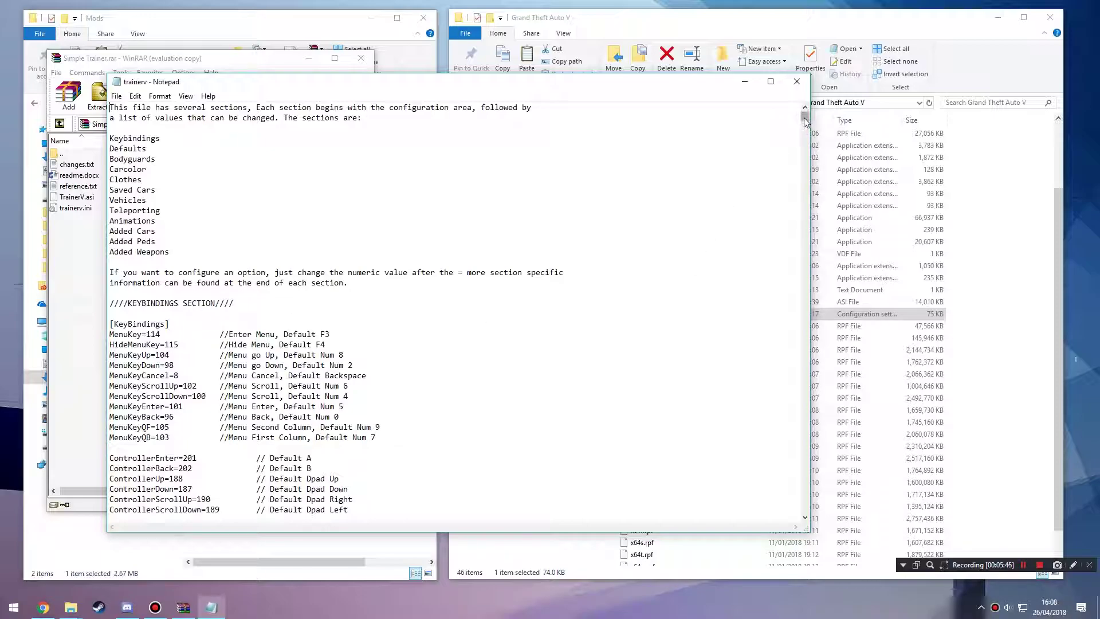
{"action": "mouse_move", "coordinate": [806, 130]}
{"action": "left_mouse_down"}
{"action": "mouse_move", "coordinate": [805, 157]}
{"action": "mouse_move", "coordinate": [796, 117]}
{"action": "left_mouse_up"}
{"action": "left_click", "coordinate": [797, 82]}
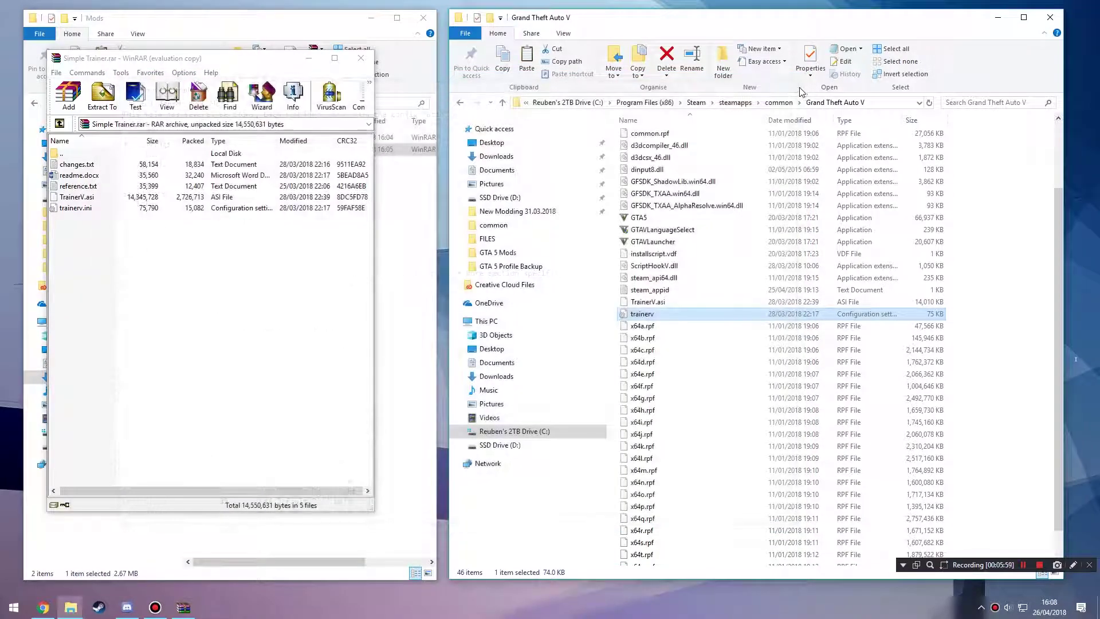
Step: Close the Simple Trainer archive and the Mods folder window, and centre the Grand Theft Auto V folder window on the desktop
{"action": "left_click", "coordinate": [360, 58]}
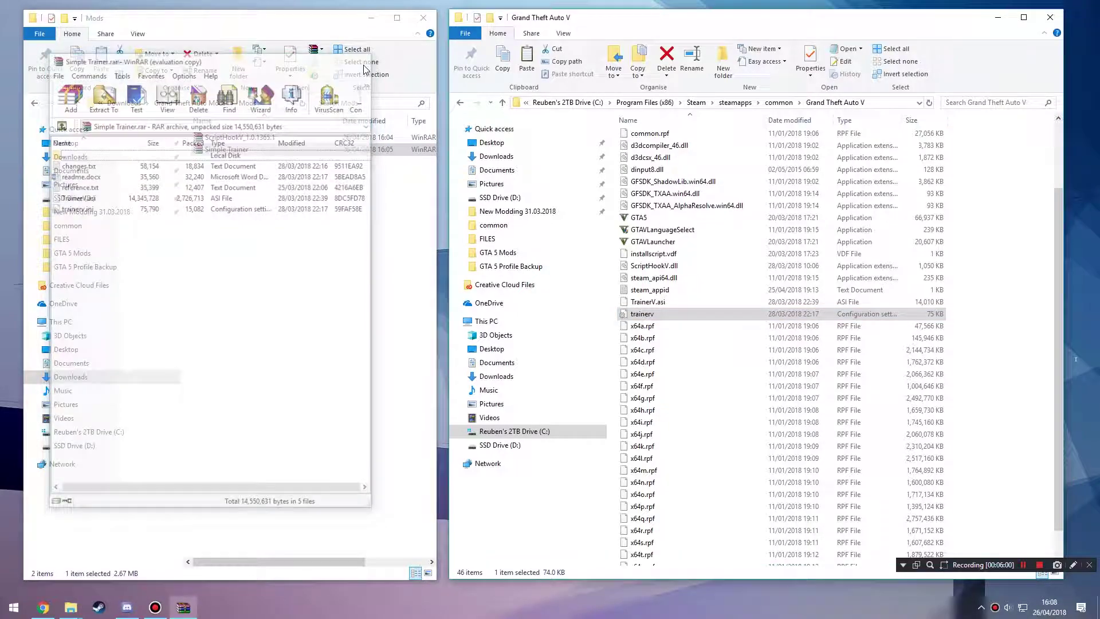
{"action": "left_click", "coordinate": [424, 18]}
{"action": "left_click_drag", "start_coordinate": [575, 20], "coordinate": [373, 22]}
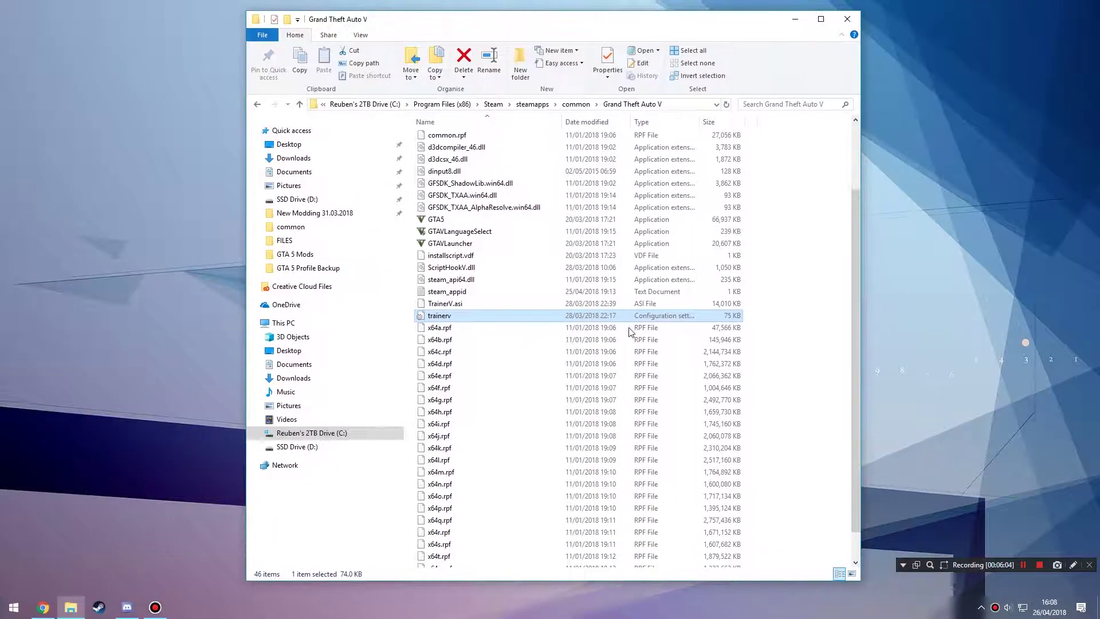
{"action": "left_click", "coordinate": [813, 326]}
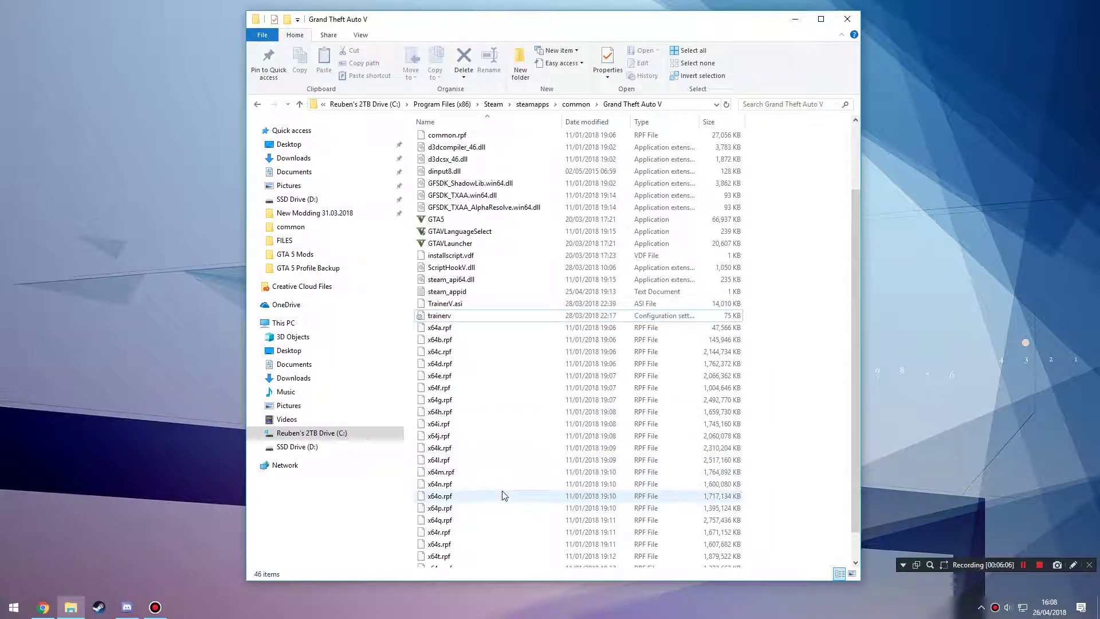
{"action": "scroll", "coordinate": [509, 485], "scroll_direction": "up", "scroll_amount": 3}
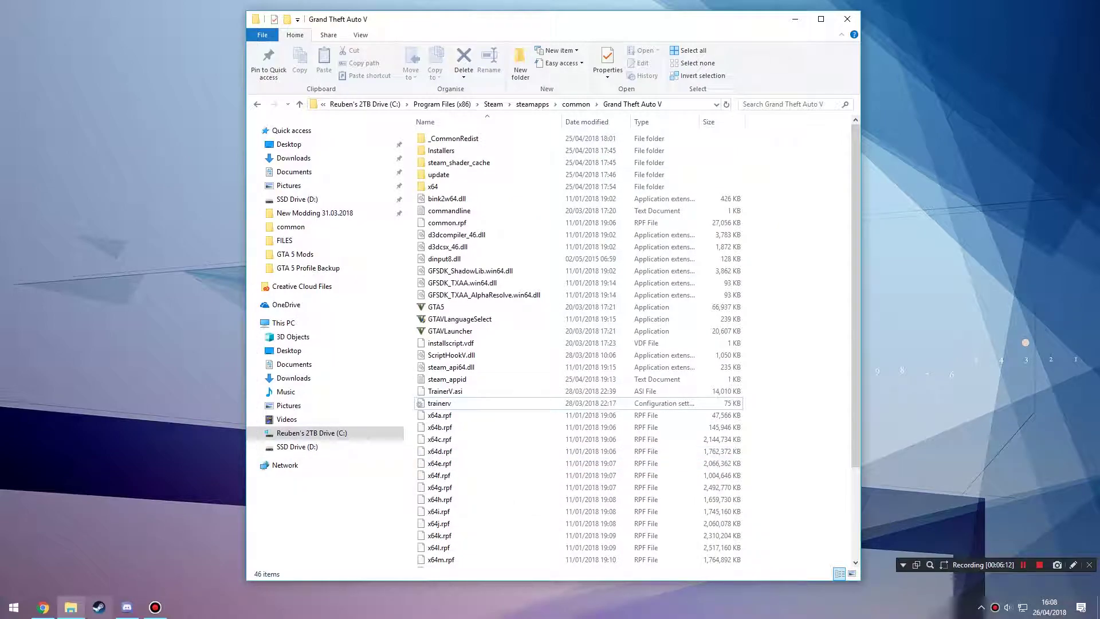
Step: Switch to Steam, select Grand Theft Auto V in the library, and pause the running game downloads
{"action": "left_click", "coordinate": [99, 607]}
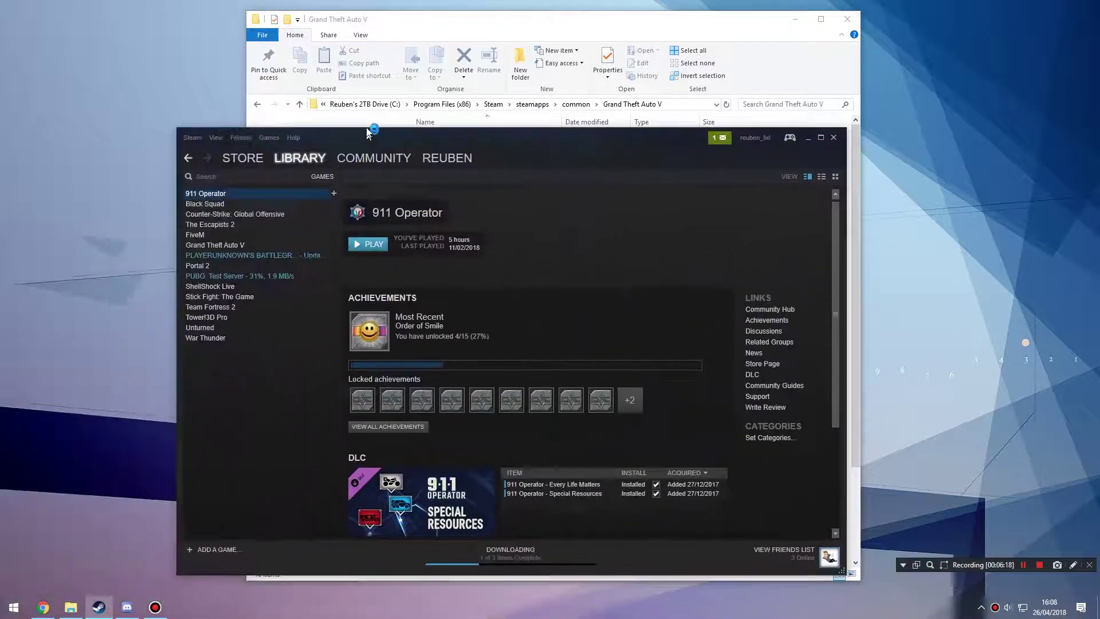
{"action": "left_click", "coordinate": [231, 240]}
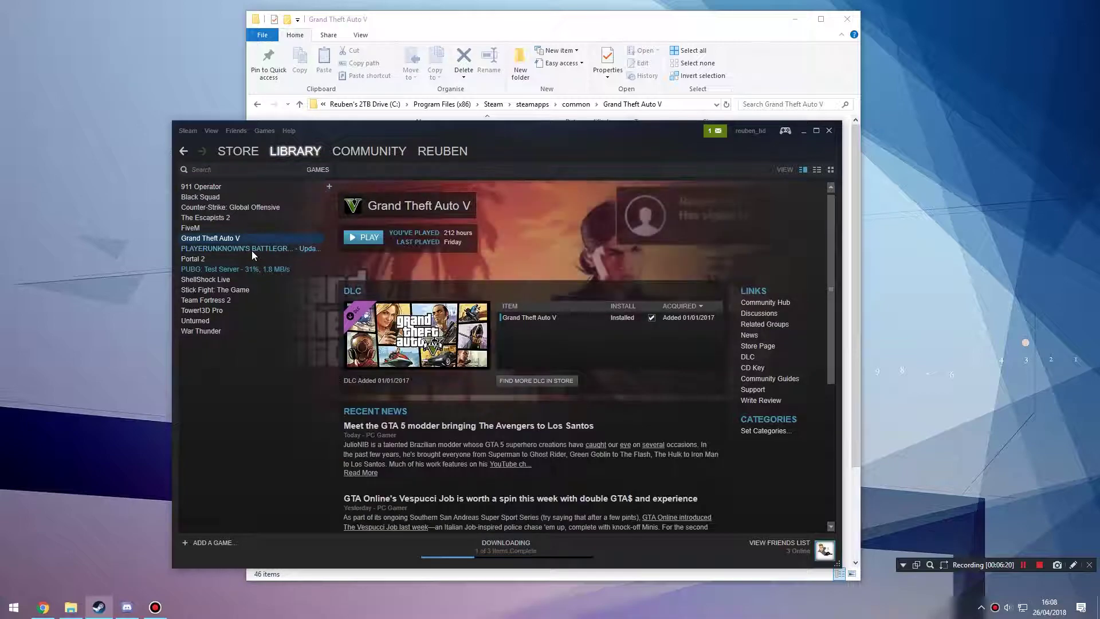
{"action": "left_click", "coordinate": [489, 540]}
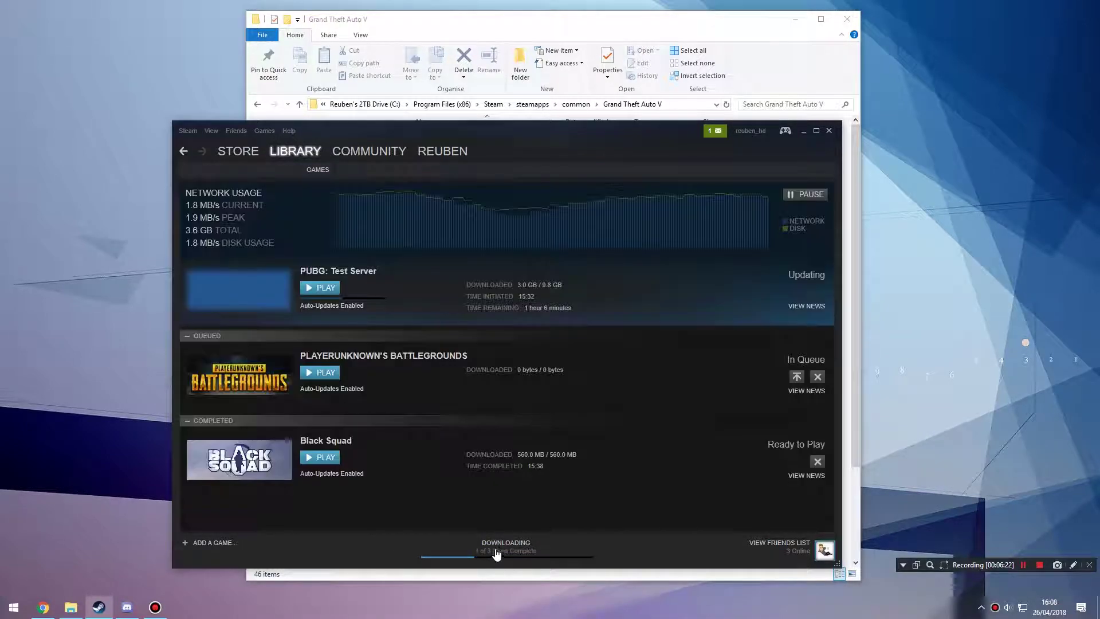
{"action": "left_click", "coordinate": [796, 195]}
Step: Return to the Grand Theft Auto V library page and launch the game with the Play Grand Theft Auto V option
{"action": "mouse_move", "coordinate": [433, 165]}
{"action": "left_click", "coordinate": [295, 151]}
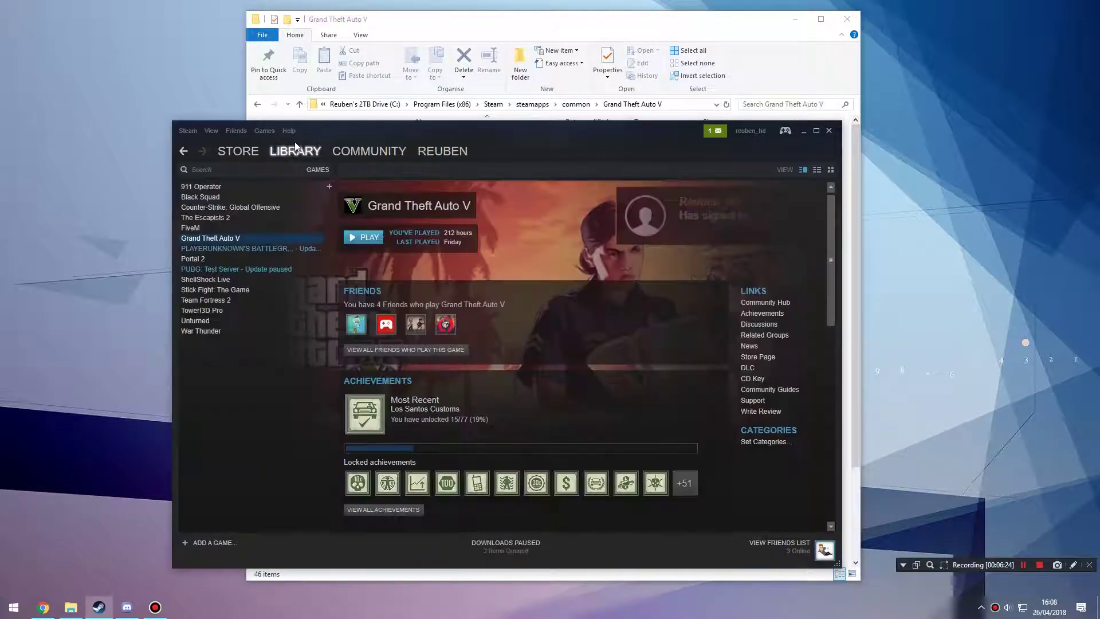
{"action": "left_click", "coordinate": [362, 238]}
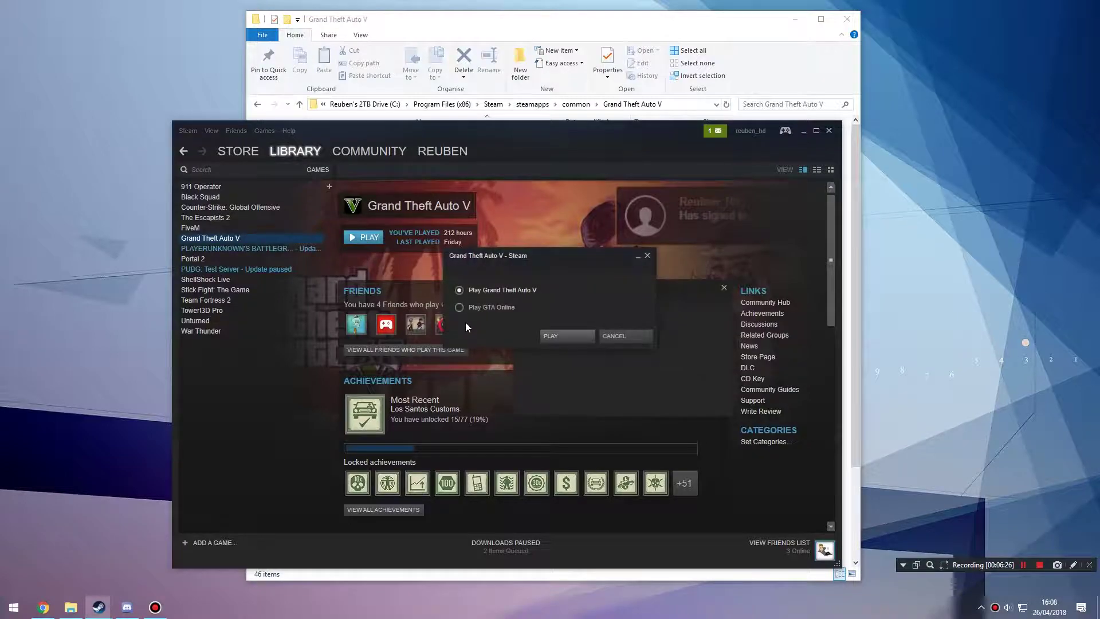
{"action": "left_click", "coordinate": [562, 335]}
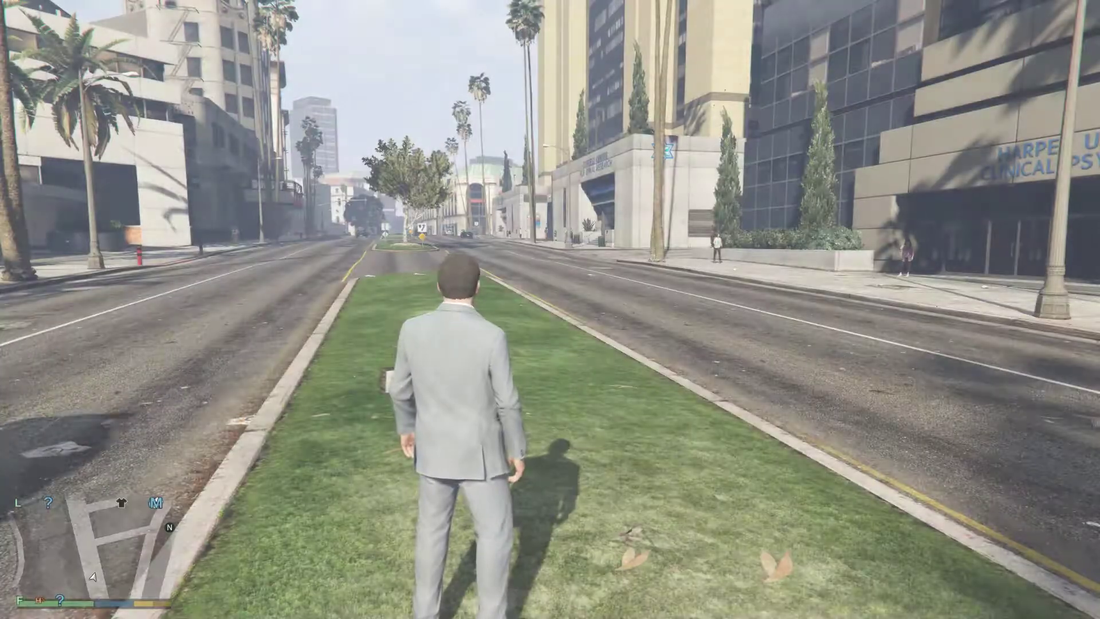
Step: Open the Simple Trainer main menu in the game and move the character along the road's grass median with it open
{"action": "key", "text": "w"}
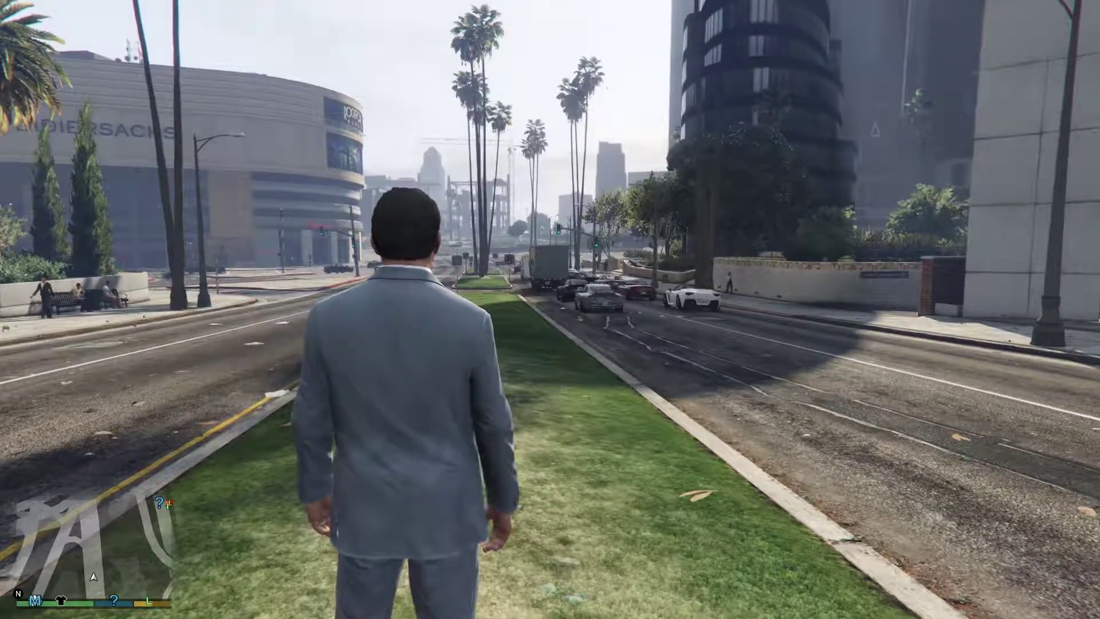
{"action": "key", "text": "F4"}
{"action": "key", "text": "w"}
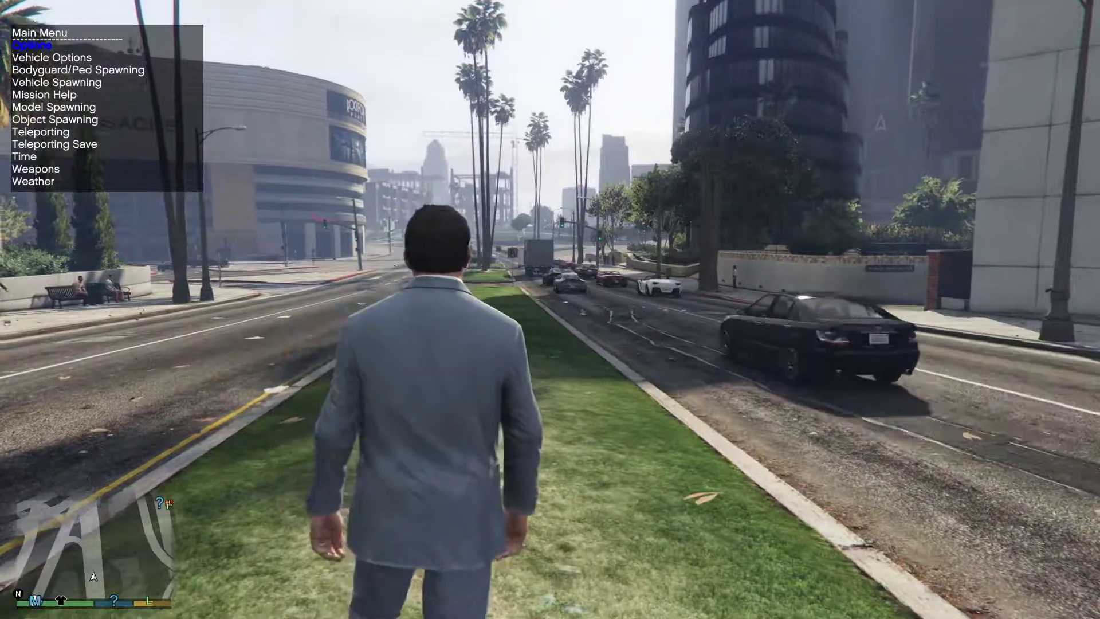
{"action": "key", "text": "w"}
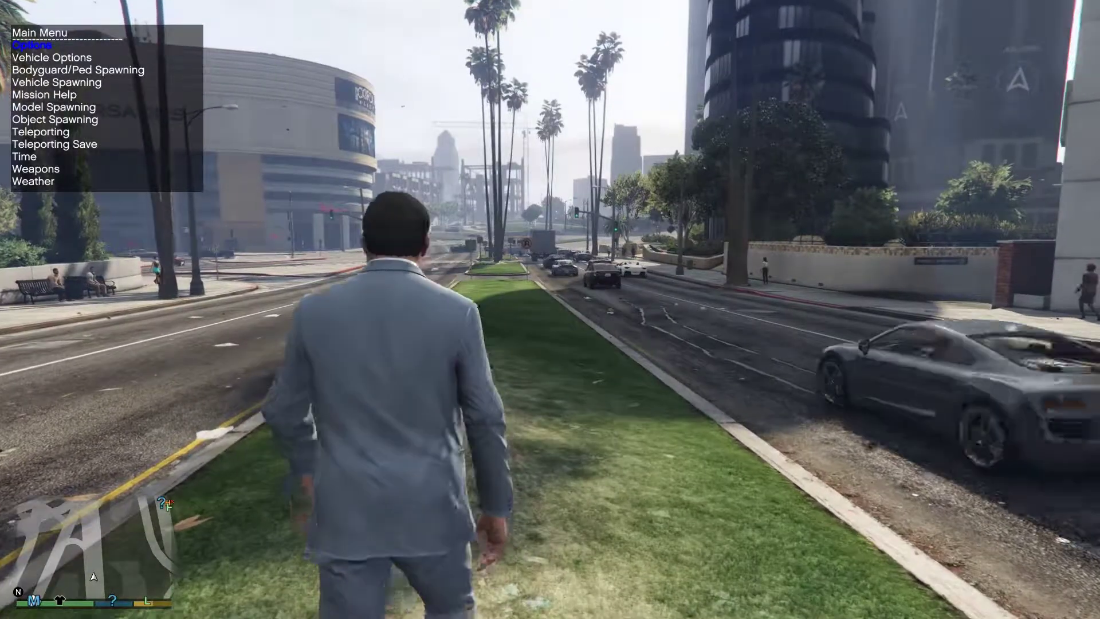
{"action": "key", "text": "w"}
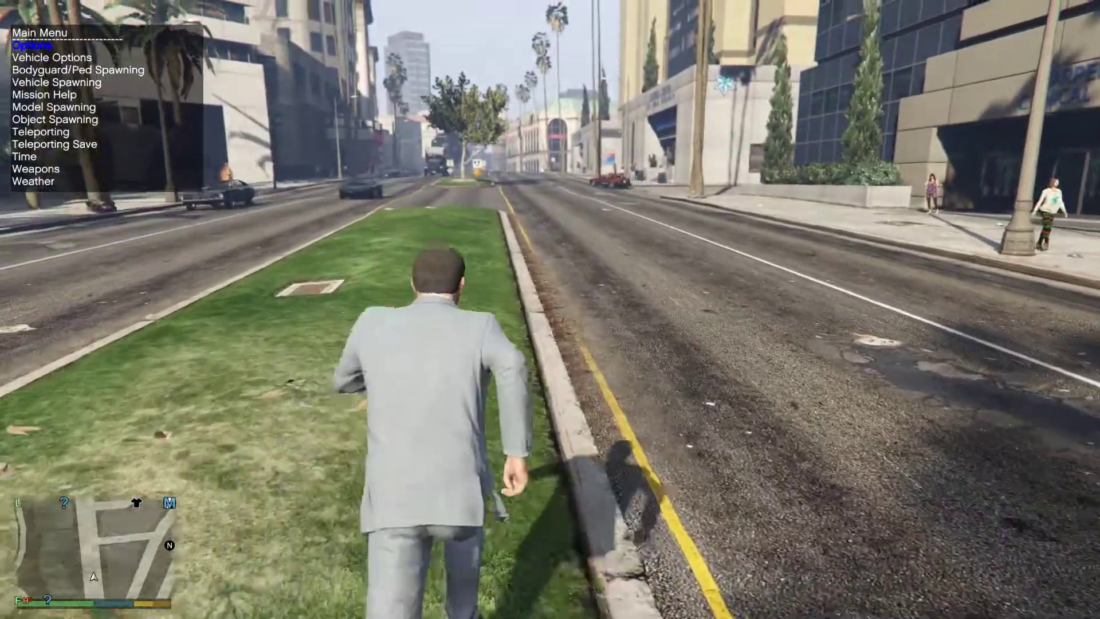
{"action": "key", "text": "w"}
{"action": "key", "text": "w"}
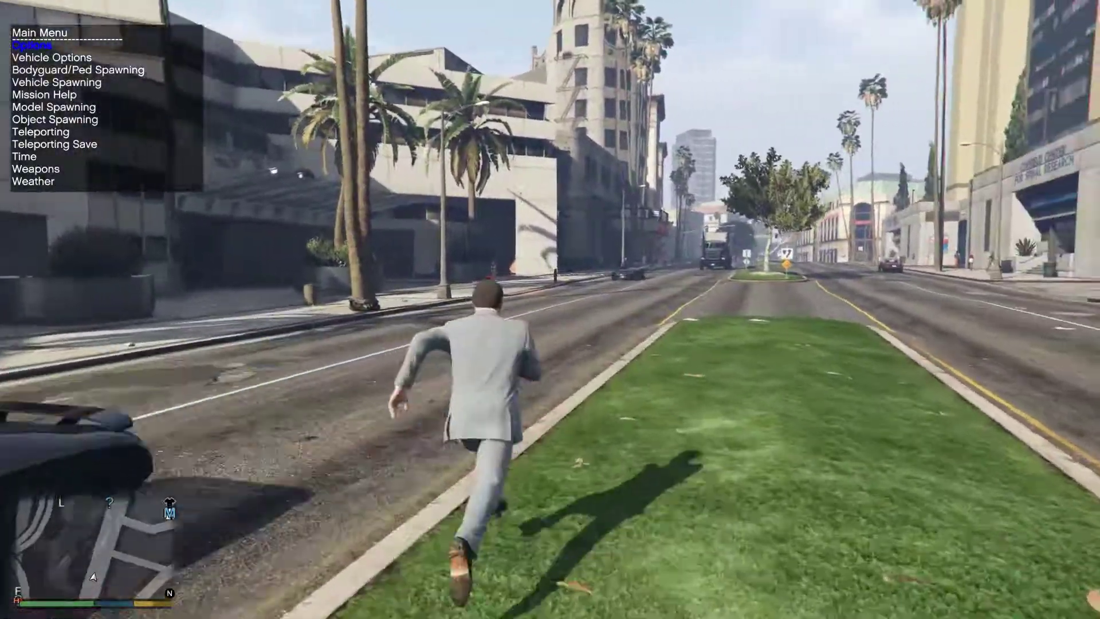
{"action": "key", "text": "w"}
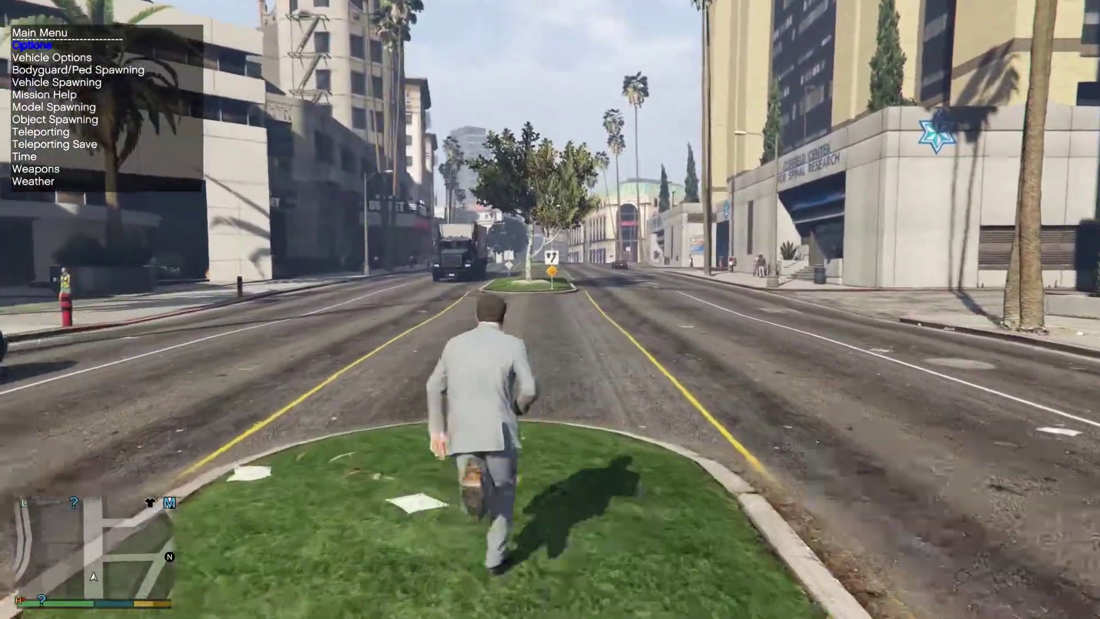
{"action": "key", "text": "w"}
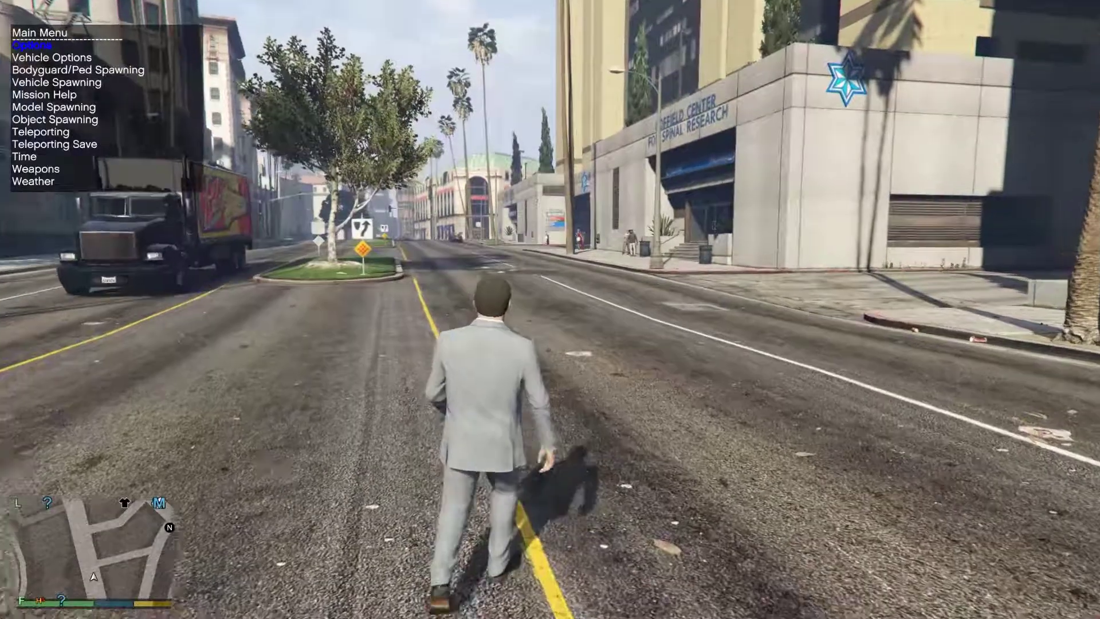
Step: Examine the entries of the trainer's Vehicle Options Menu and close the trainer without changing any option
{"action": "key", "text": "Down"}
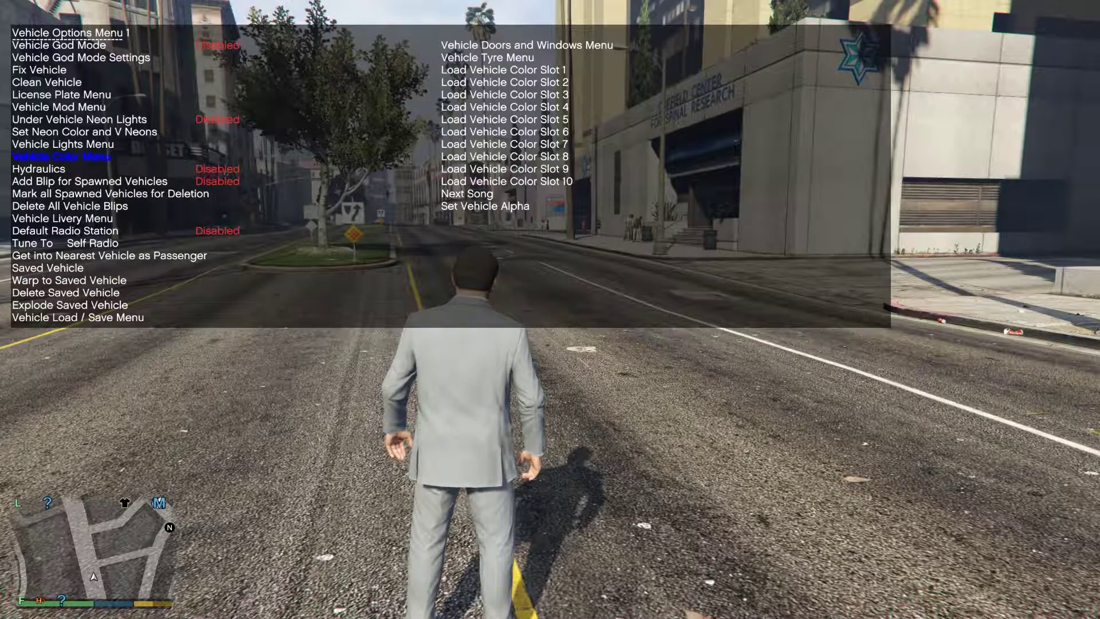
{"action": "key", "text": "Down"}
{"action": "key", "text": "Down"}
{"action": "key", "text": "Down"}
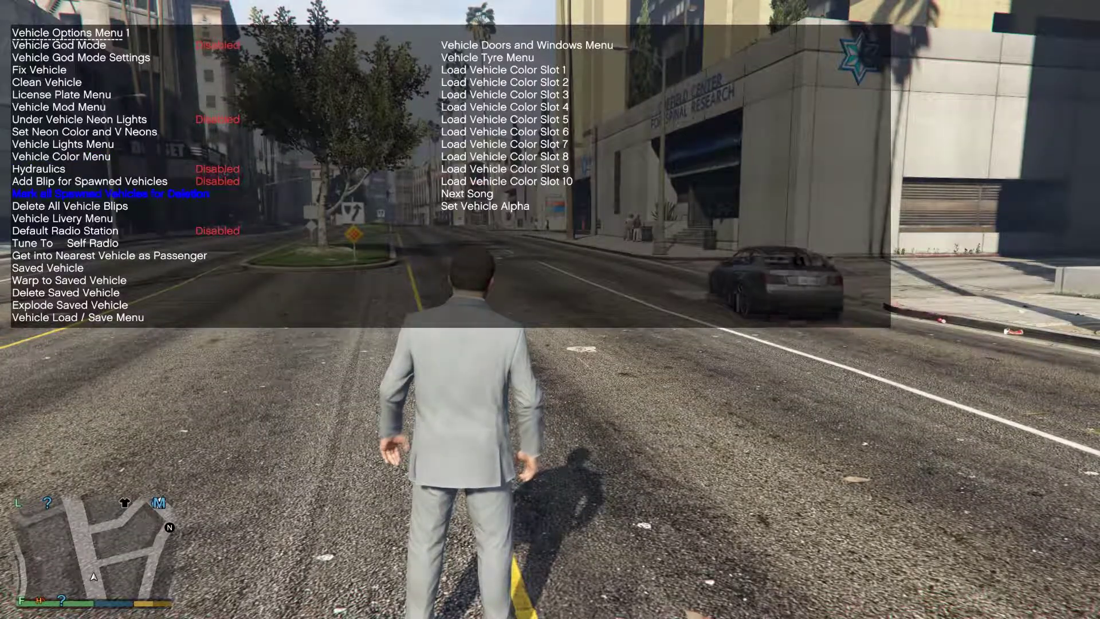
{"action": "key", "text": "BackSpace"}
{"action": "key", "text": "F4"}
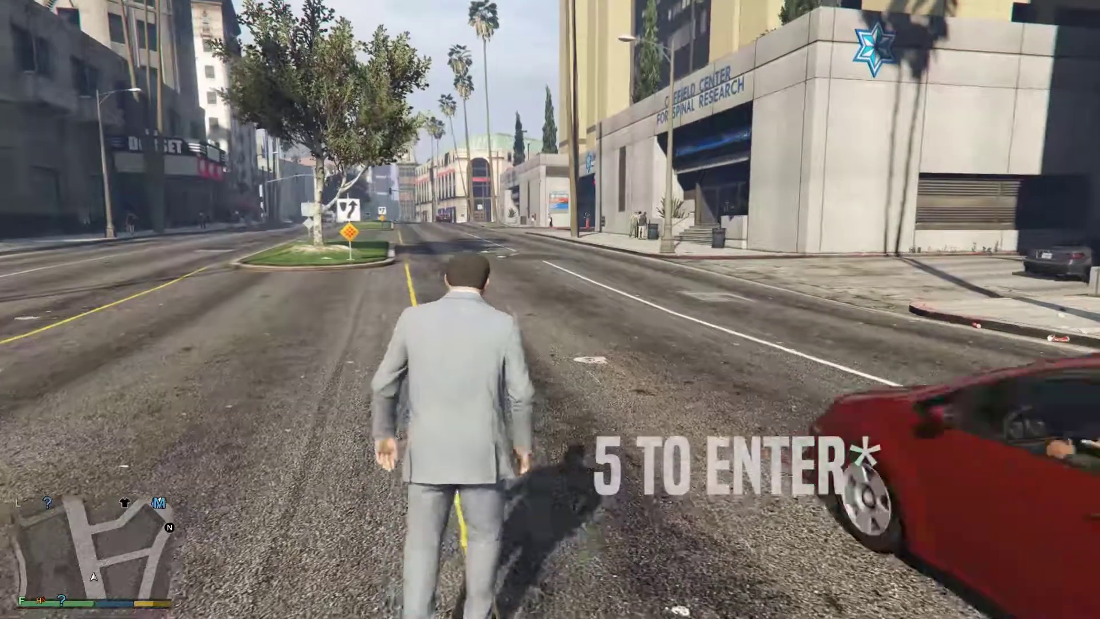
Step: Spawn a Police Cruiser by its model name from the trainer's vehicle spawning options and close the trainer
{"action": "key", "text": "F4"}
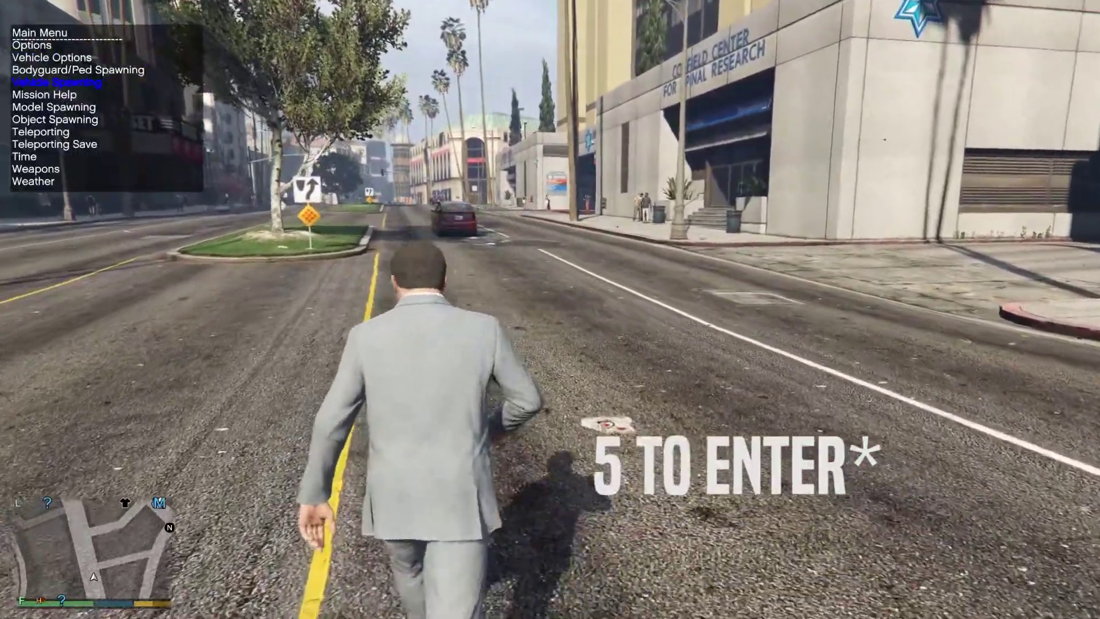
{"action": "key", "text": "KP_5"}
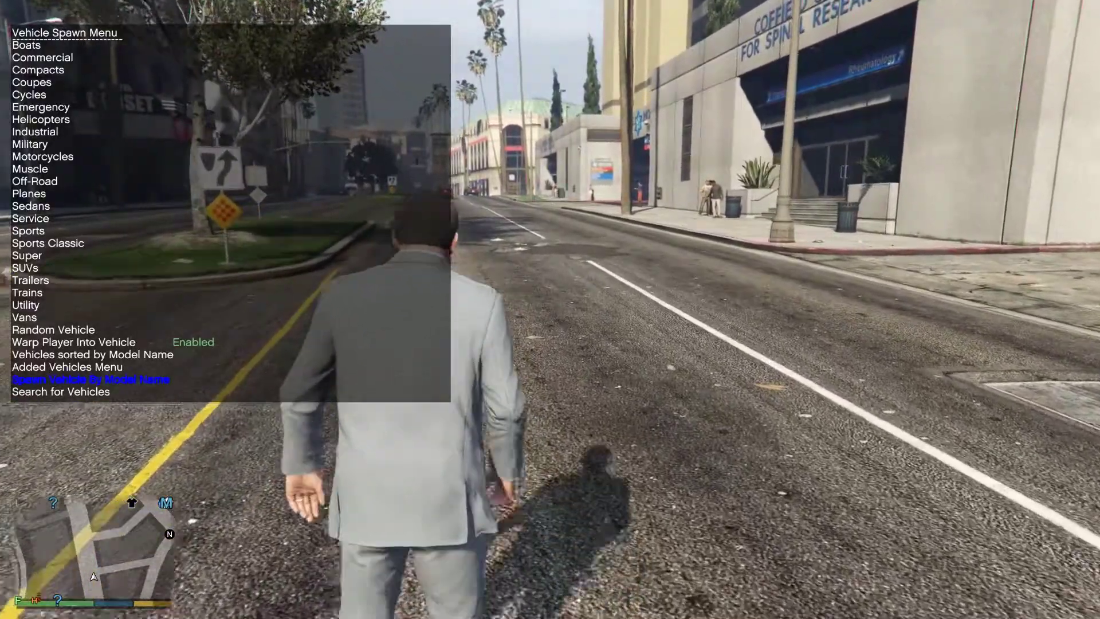
{"action": "key", "text": "KP_5"}
{"action": "type", "text": "W"}
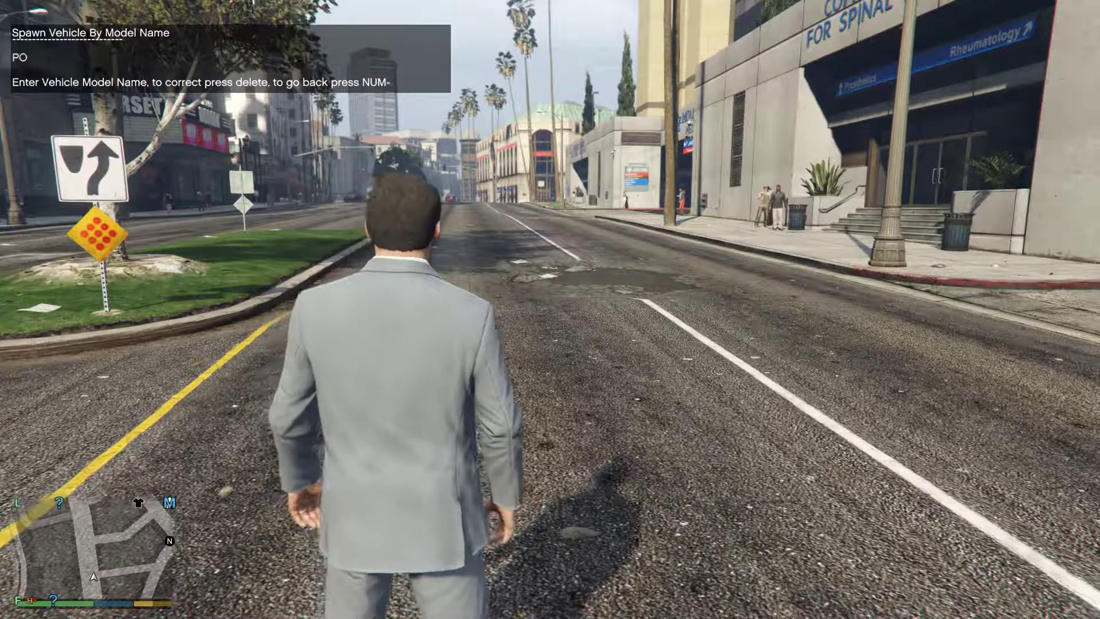
{"action": "key", "text": "Return"}
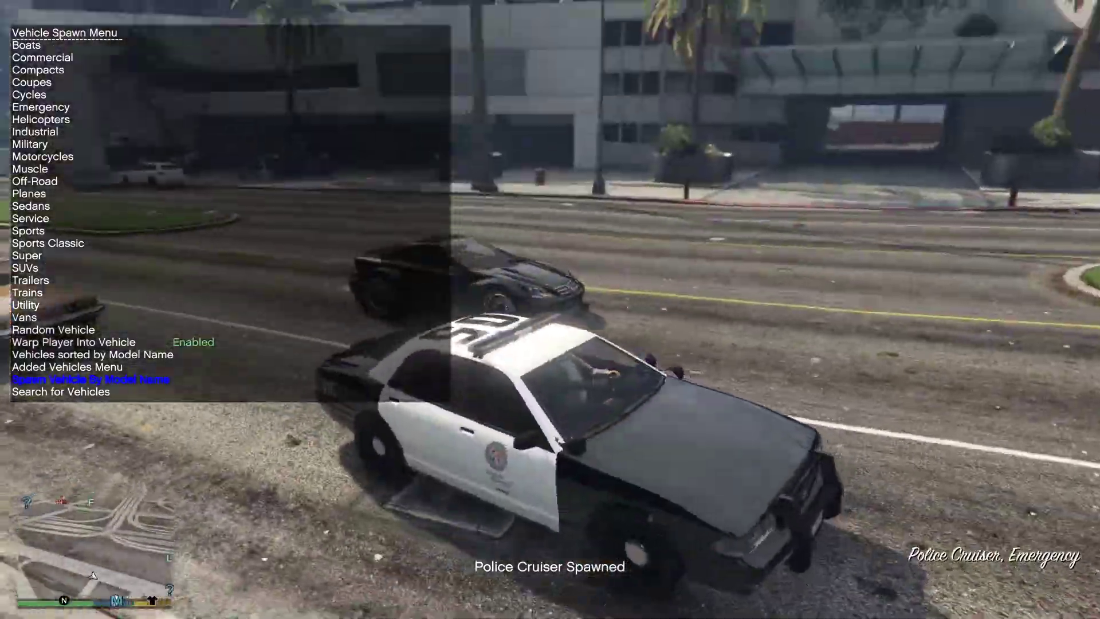
{"action": "key", "text": "F4"}
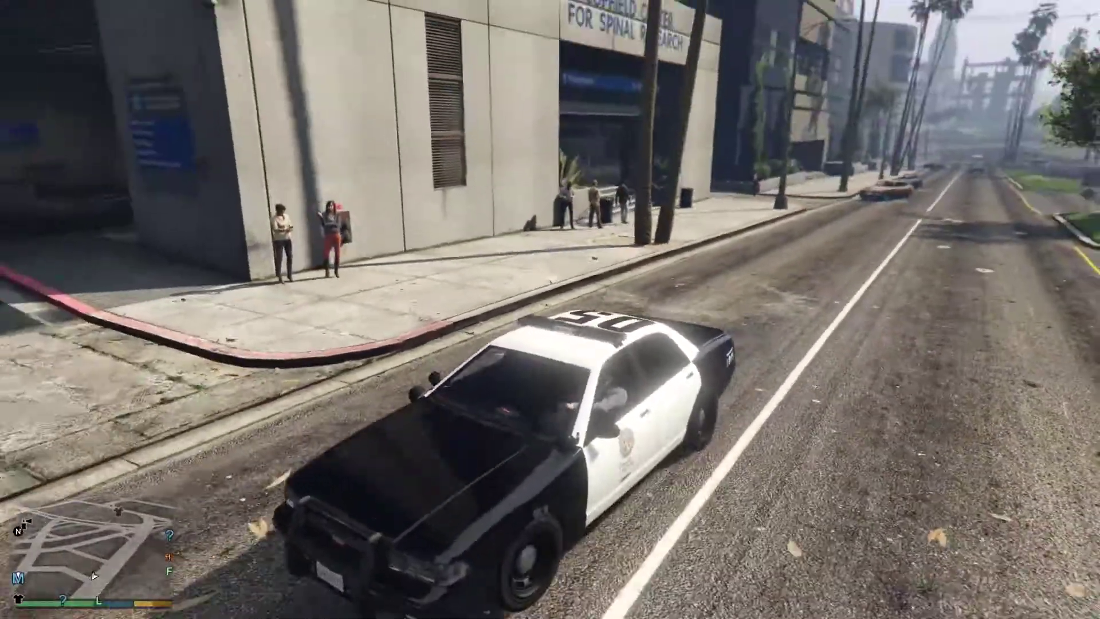
Step: Cycle the game's weather through Extra Sunny, Clouds and Rain with the trainer, finishing on Thunder
{"action": "key", "text": "F4"}
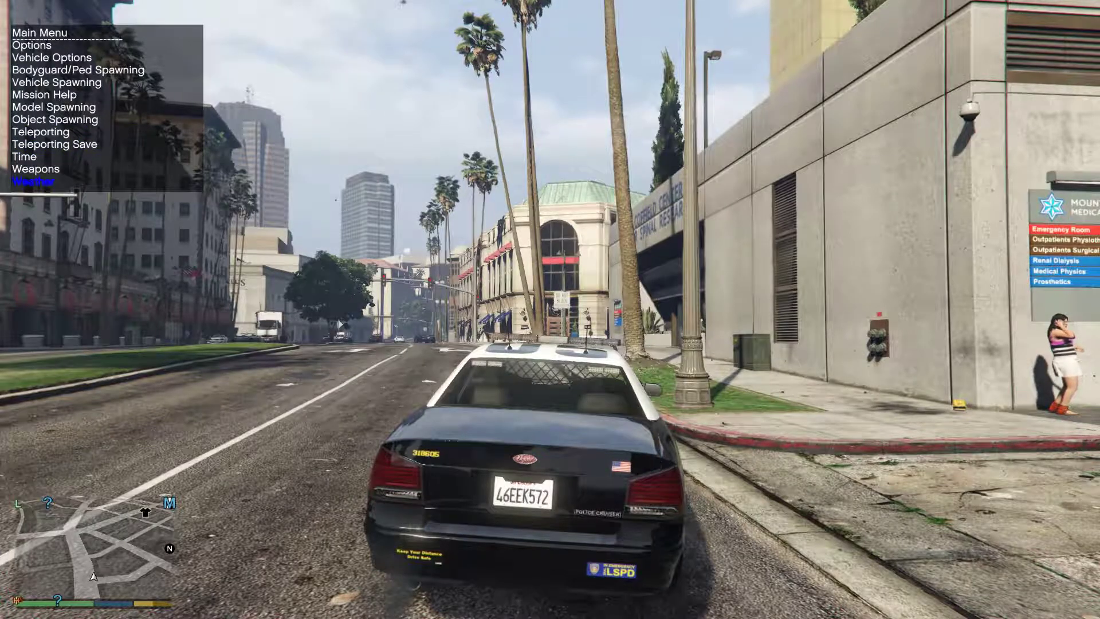
{"action": "key", "text": "Return"}
{"action": "key", "text": "Return"}
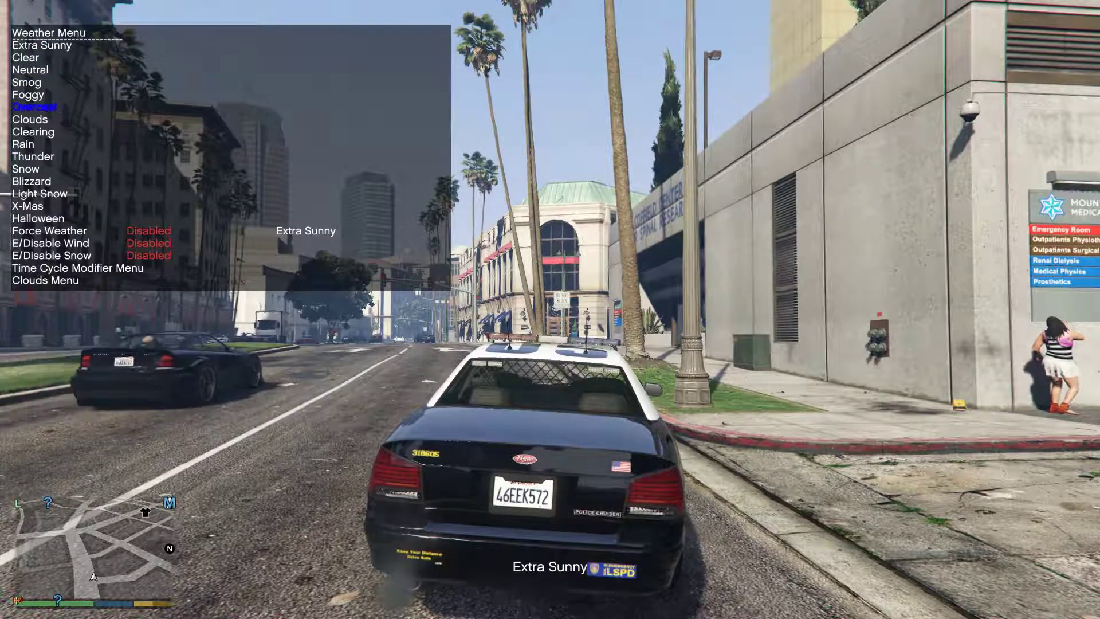
{"action": "key", "text": "Down"}
{"action": "key", "text": "Return"}
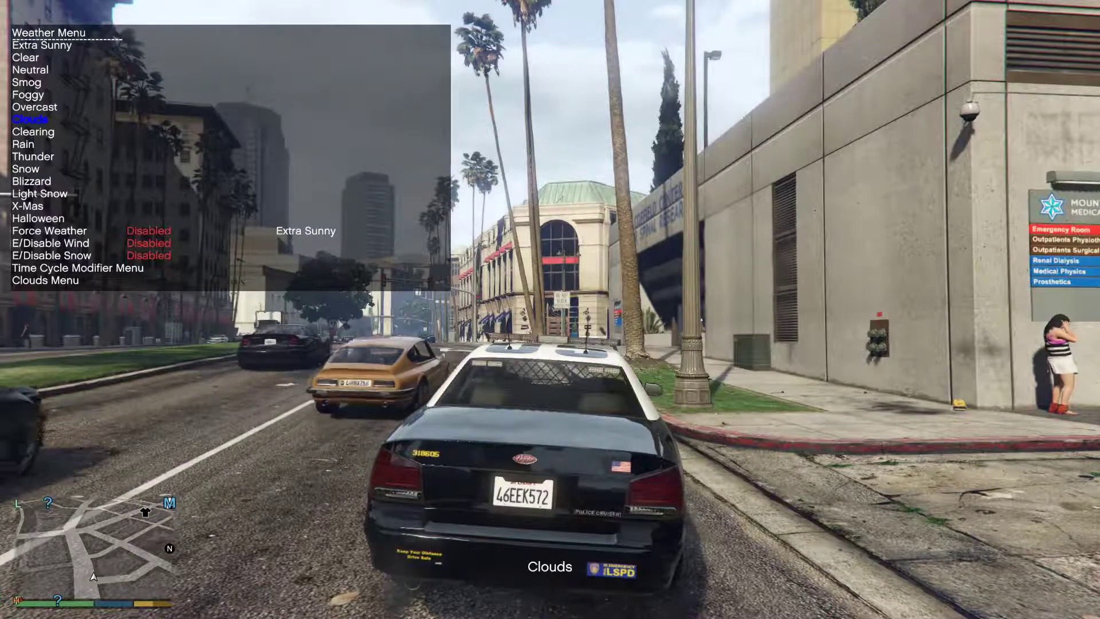
{"action": "key", "text": "Down"}
{"action": "key", "text": "Down"}
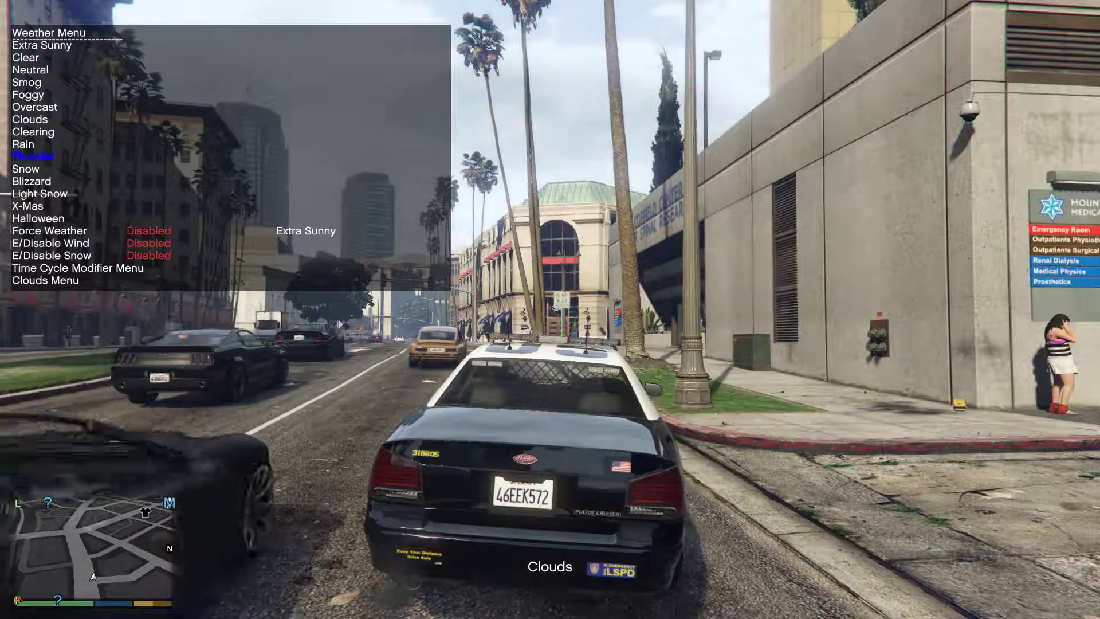
{"action": "key", "text": "Return"}
{"action": "key", "text": "Up"}
{"action": "key", "text": "Return"}
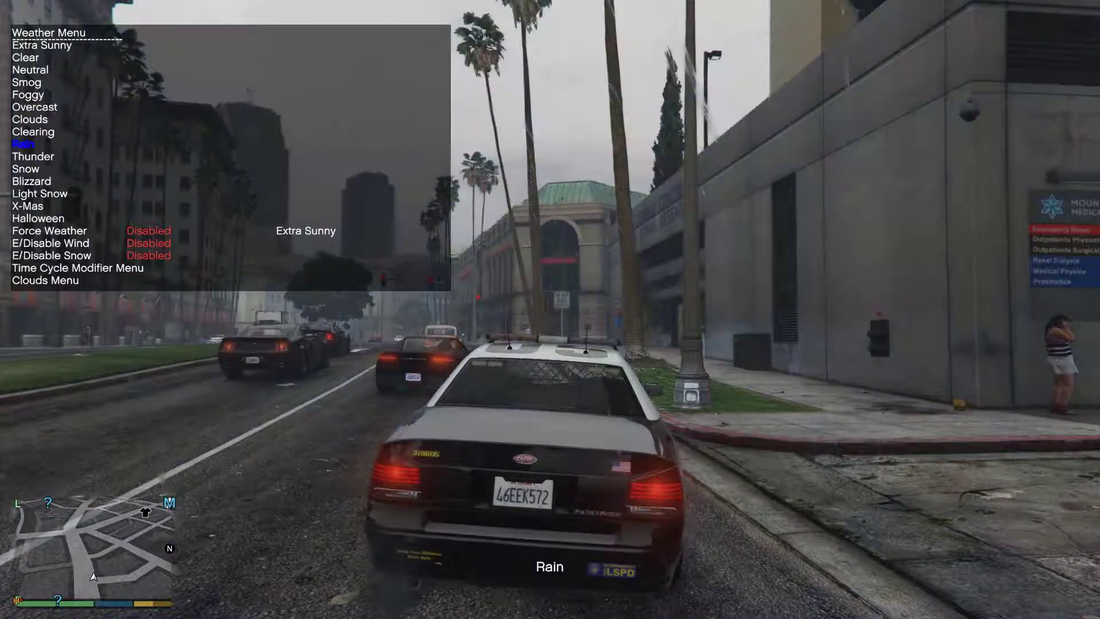
{"action": "key", "text": "Down"}
{"action": "key", "text": "Return"}
{"action": "key", "text": "BackSpace"}
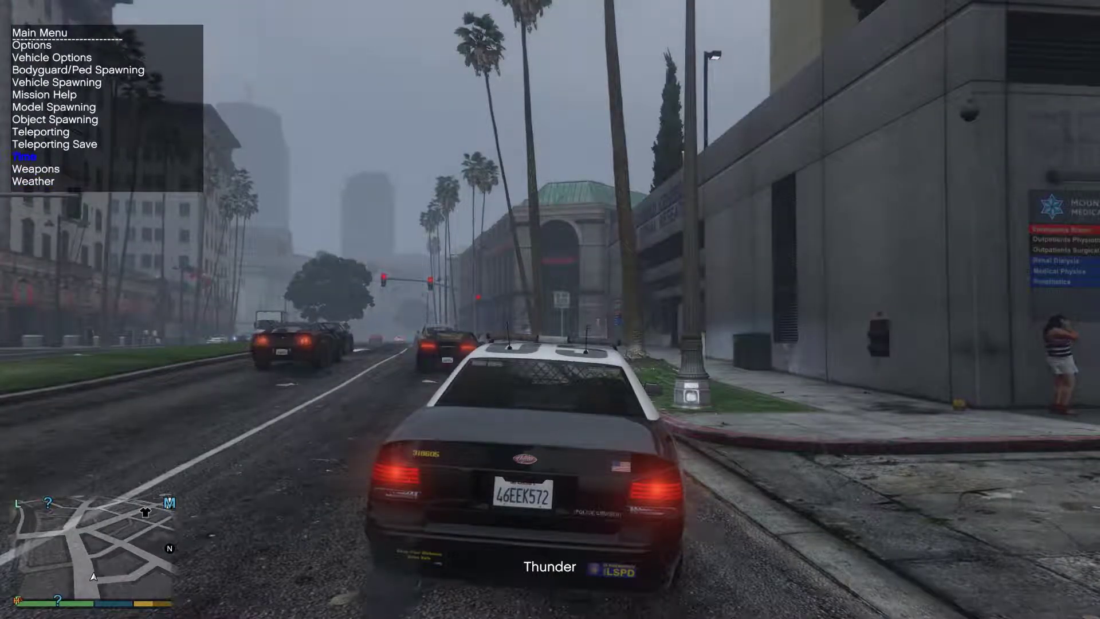
Step: Set the game's time of day to Evening (23.00h) with the trainer and close its menu
{"action": "key", "text": "Return"}
{"action": "key", "text": "Down"}
{"action": "key", "text": "Return"}
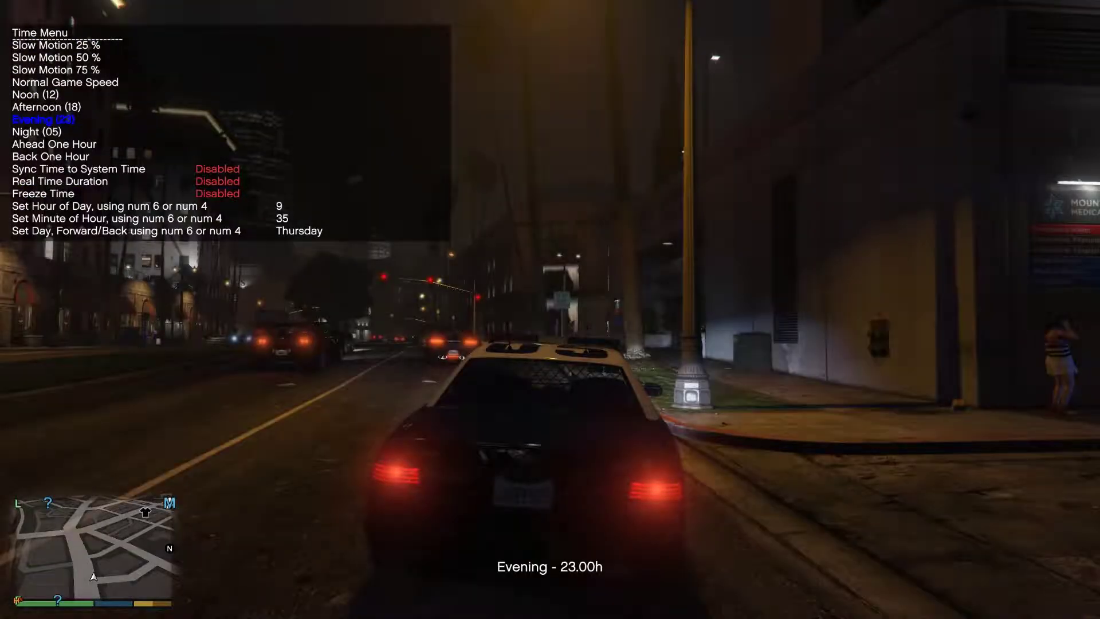
{"action": "key", "text": "BackSpace"}
{"action": "key", "text": "BackSpace"}
{"action": "key", "text": "w"}
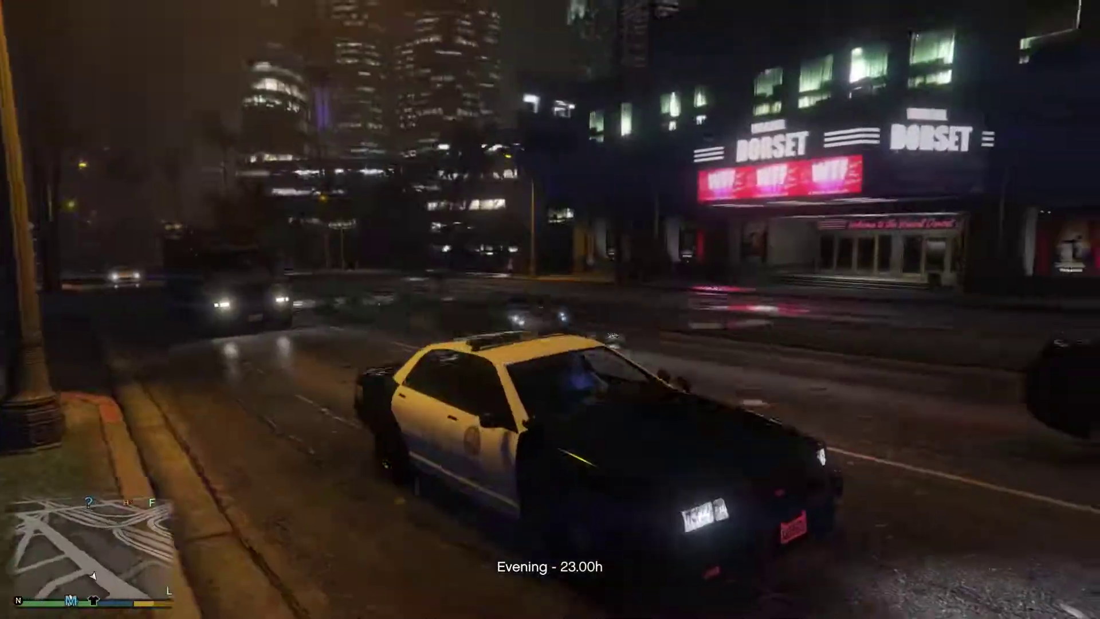
{"action": "key", "text": "c"}
{"action": "key", "text": "c"}
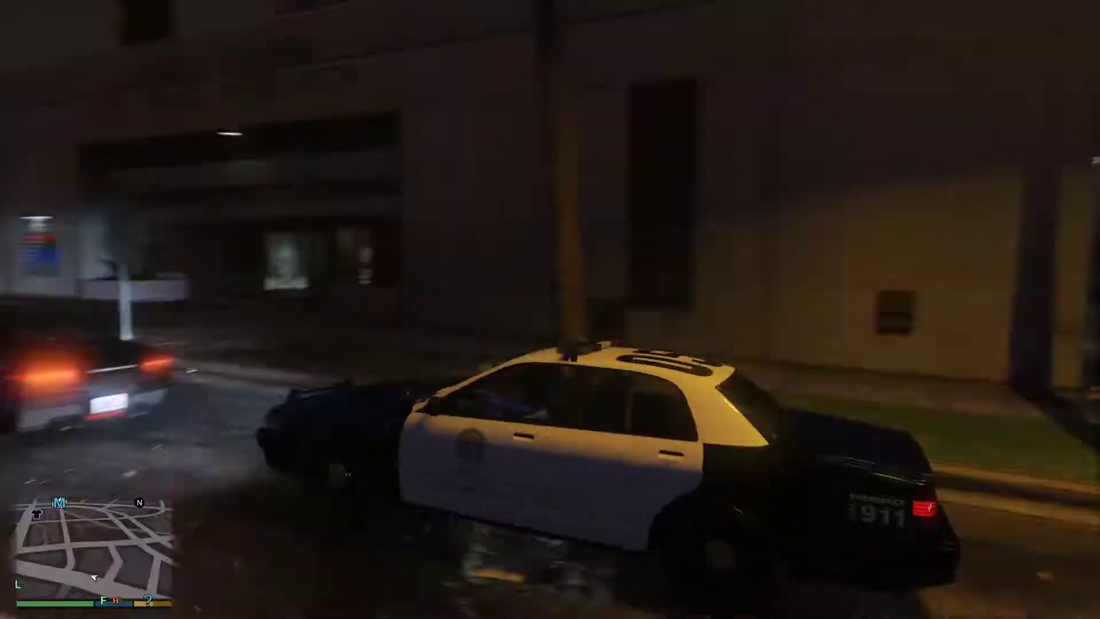